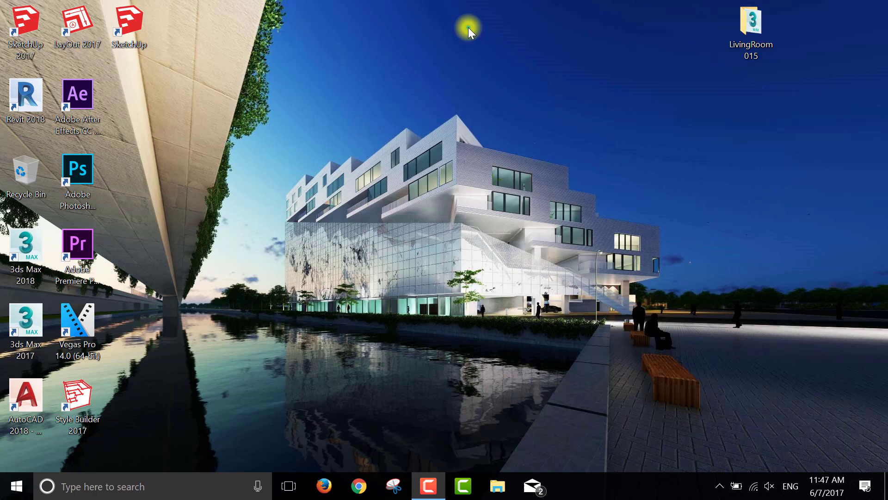
Refresh the Windows desktop twice and launch 3ds Max 2017 from its shortcut
right_click(468, 27)
click(498, 88)
right_click(491, 35)
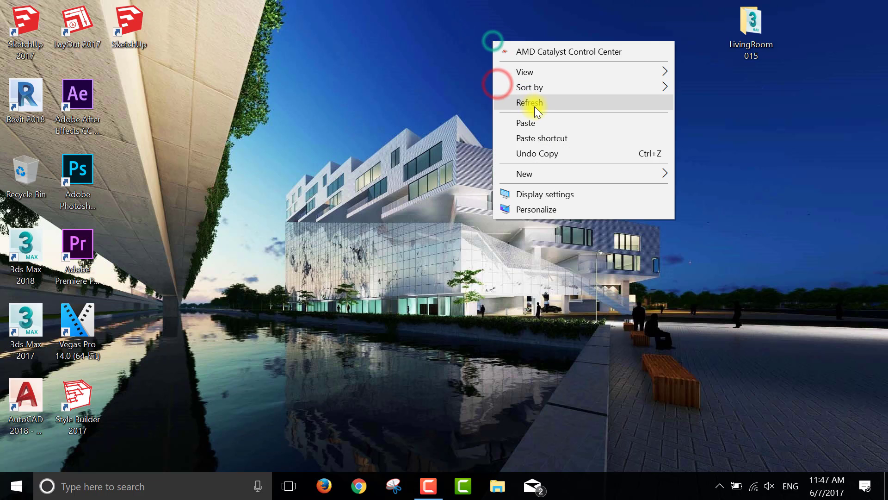
click(532, 102)
double_click(25, 323)
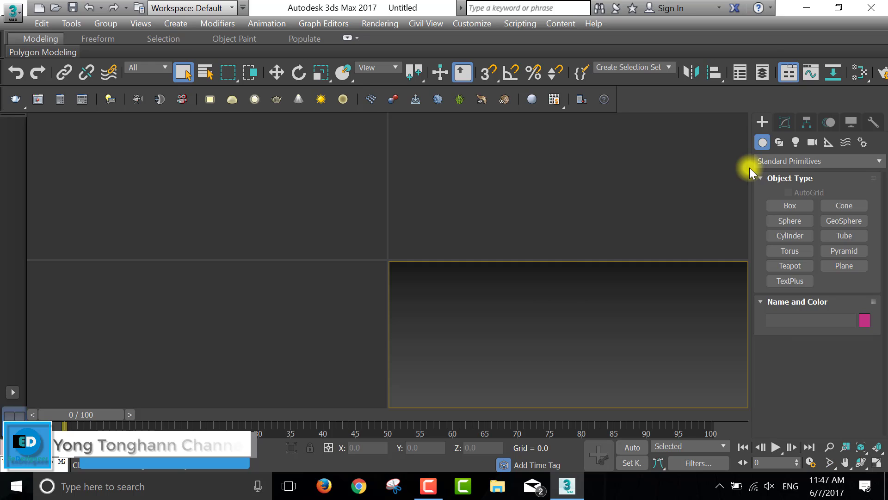
Open Living Room 015.max from the Desktop's LivingRoom 015 folder
click(13, 13)
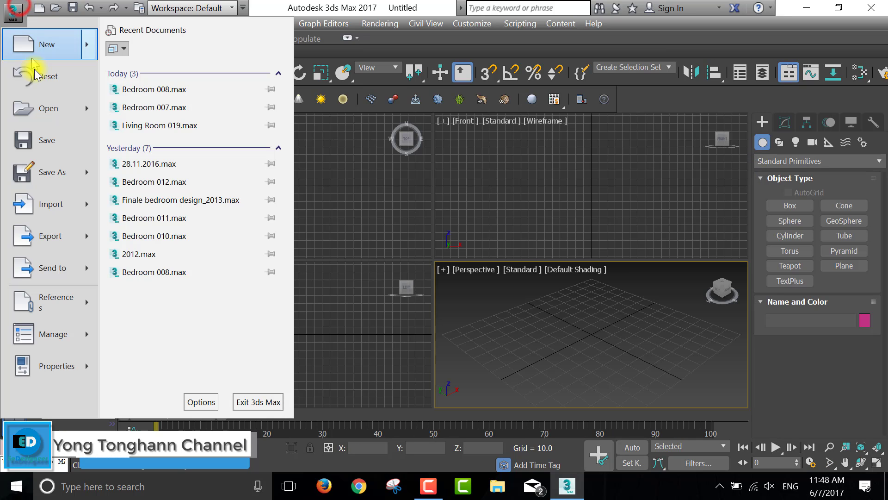
click(37, 104)
click(45, 118)
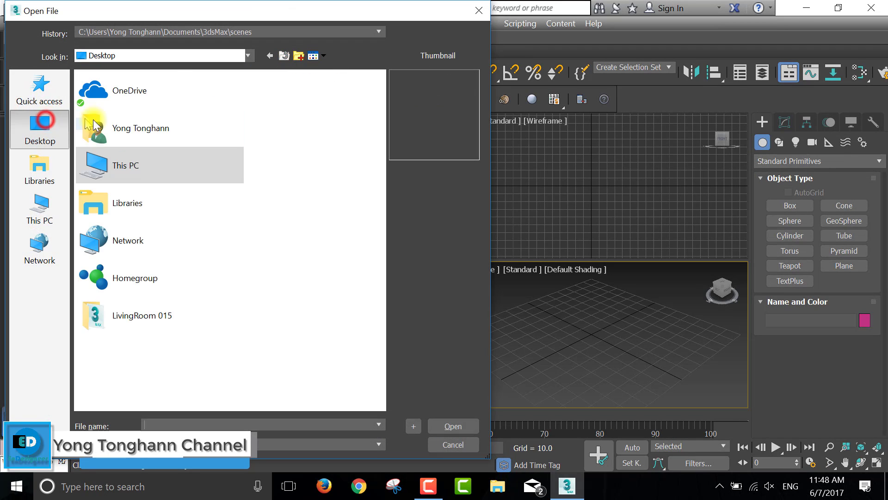
click(124, 317)
double_click(124, 318)
click(143, 131)
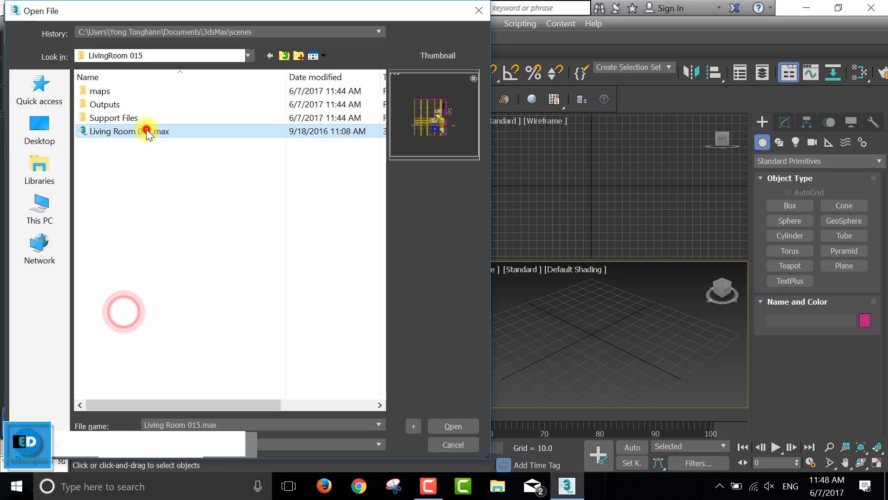
click(468, 429)
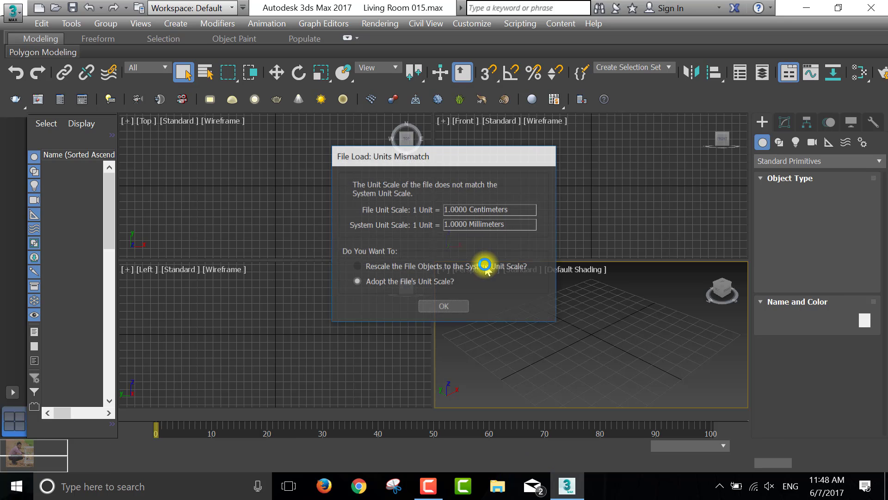
Accept the file's units and start adding an external path in the Desktop's LivingRoom 015 folder
click(430, 306)
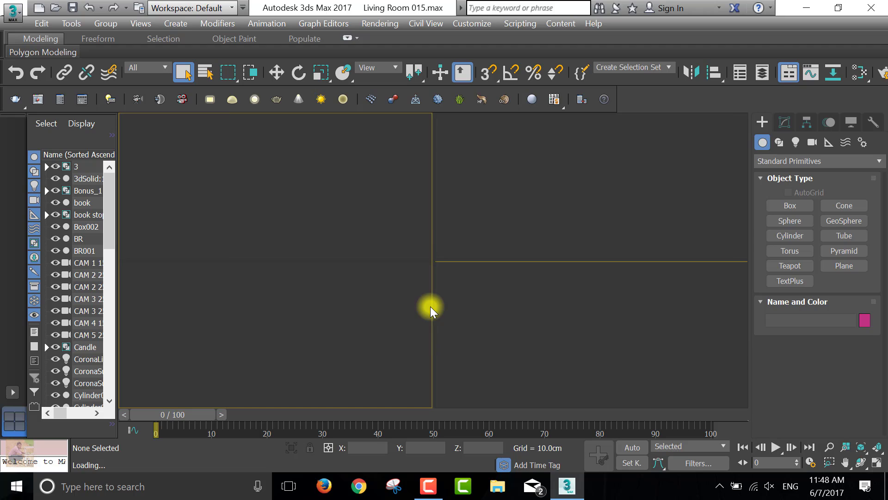
click(550, 369)
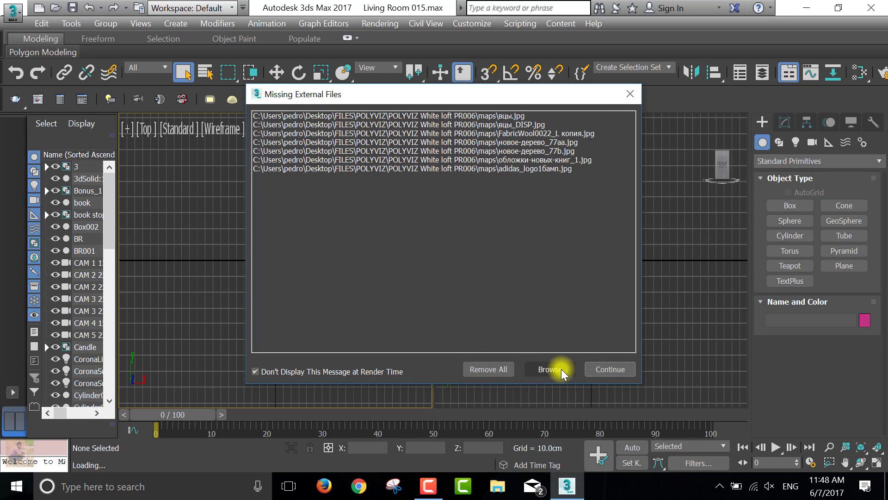
click(572, 200)
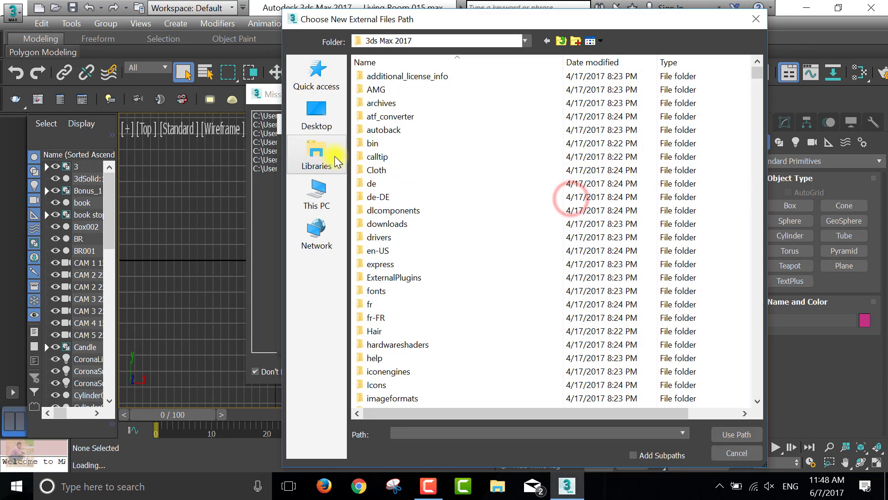
click(317, 116)
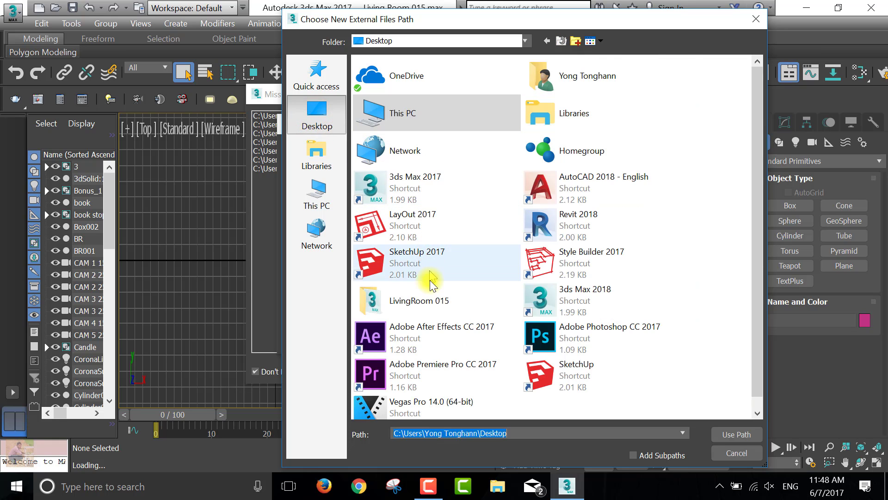
double_click(427, 293)
Add the LivingRoom 015\maps folder as a search path and continue loading despite missing files
click(380, 75)
double_click(380, 75)
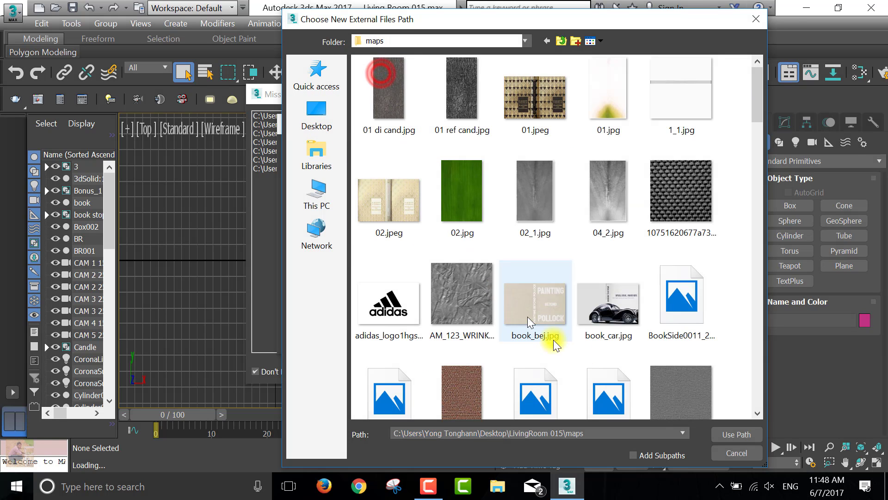
click(735, 435)
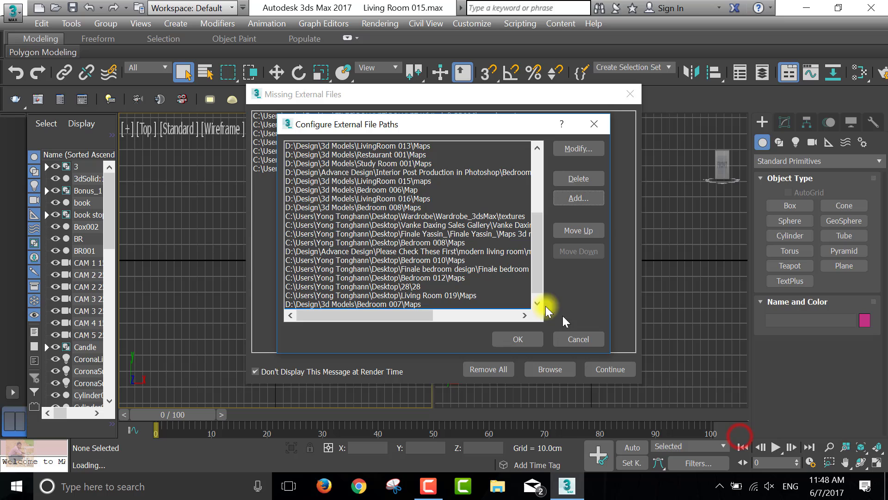
click(515, 339)
click(504, 374)
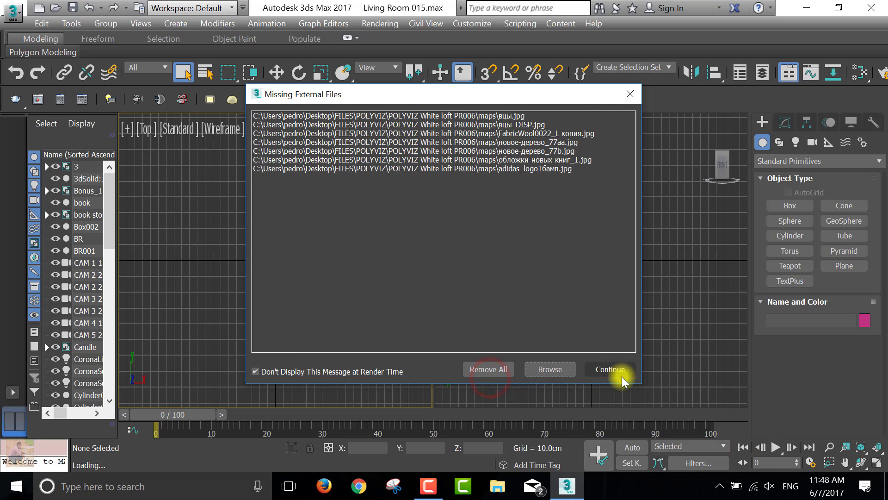
click(614, 369)
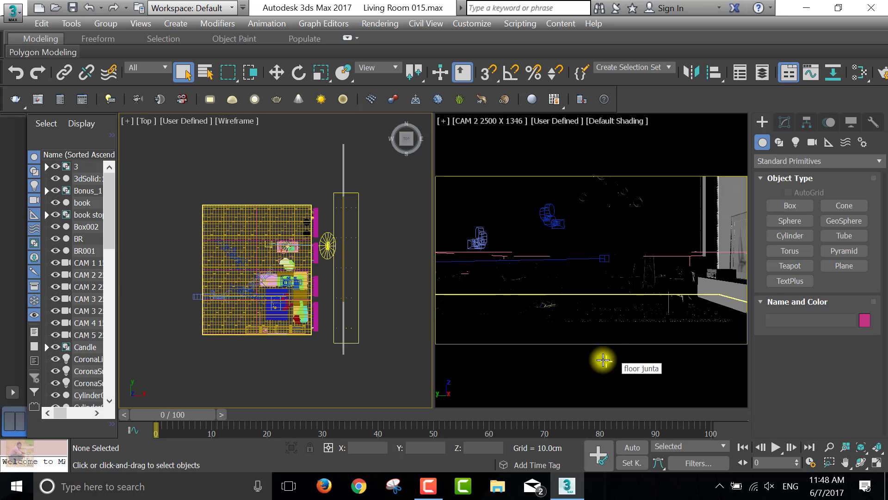
Maximize the CAM 2 viewport with Standard shading
right_click(629, 326)
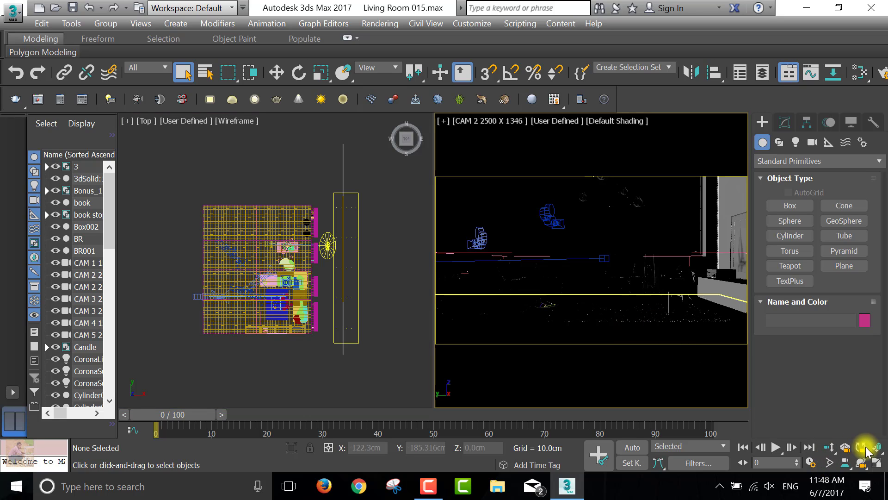
click(875, 465)
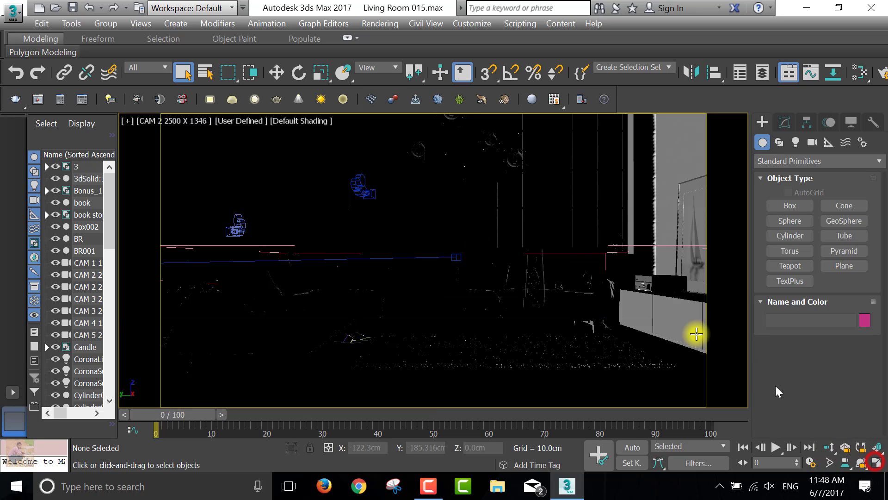
click(229, 120)
click(256, 147)
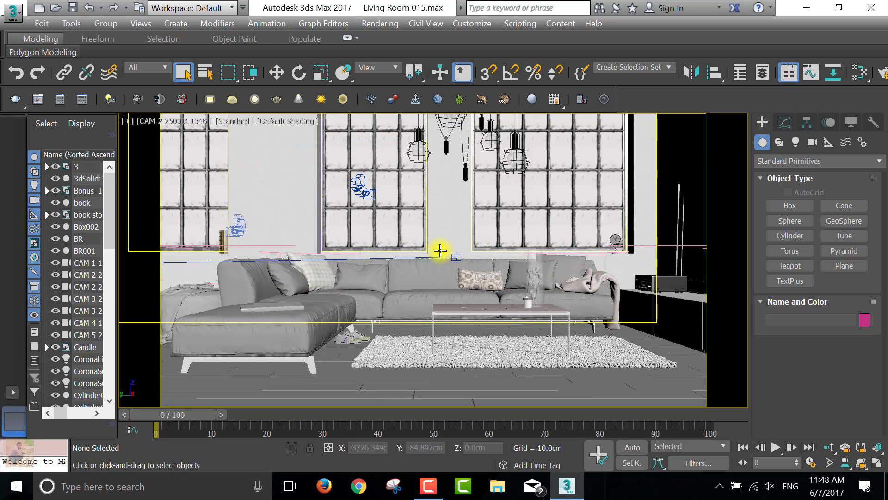
Preview cameras CAM 5, CAM 4, CAM 3 and CAM 1, then return to CAM 2 2500 X 1346
click(159, 127)
mouse_move(267, 133)
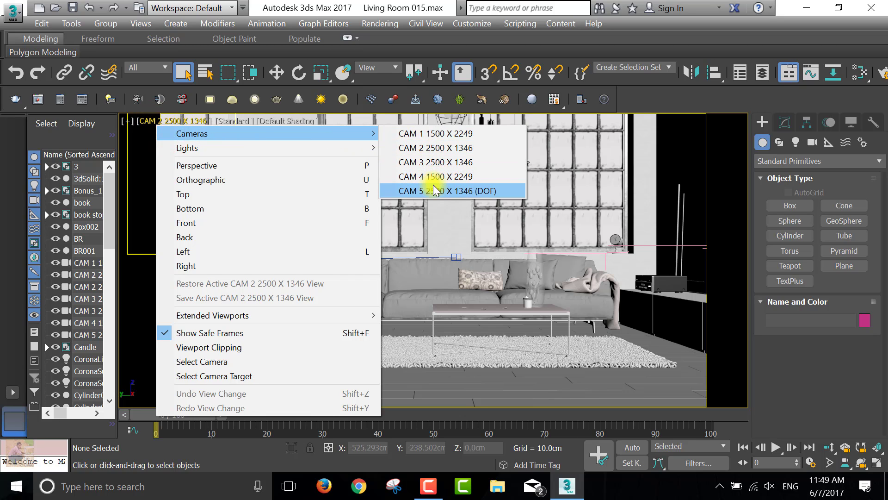
click(437, 191)
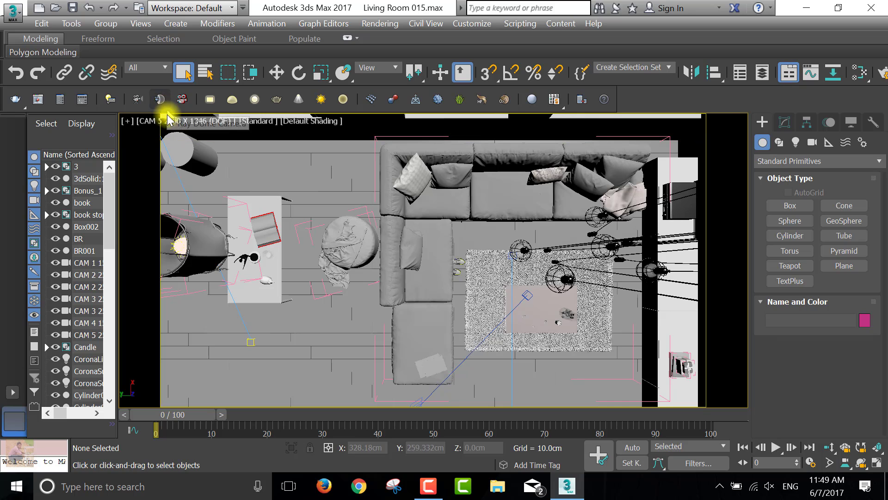
click(195, 122)
mouse_move(203, 133)
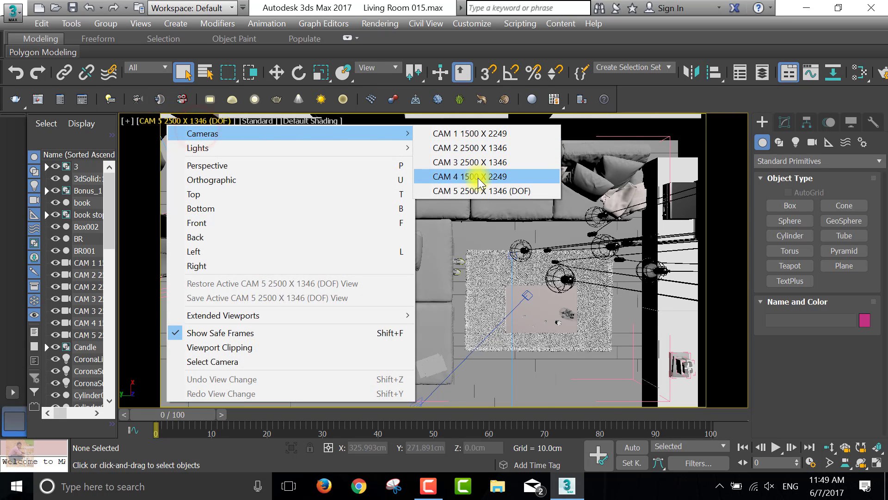
click(471, 177)
click(178, 121)
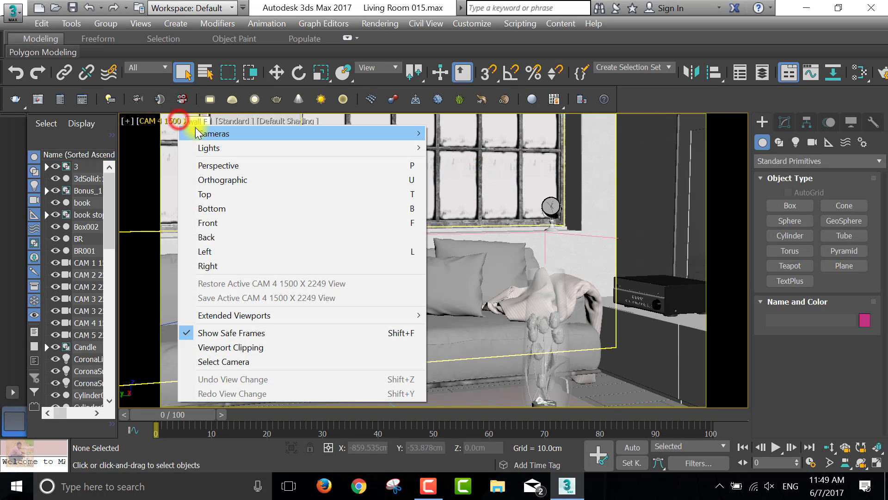
click(494, 163)
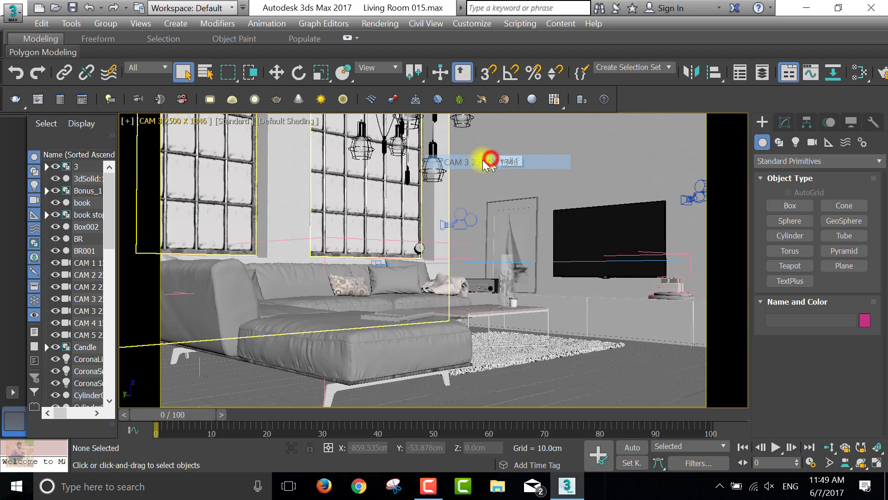
click(178, 121)
click(508, 134)
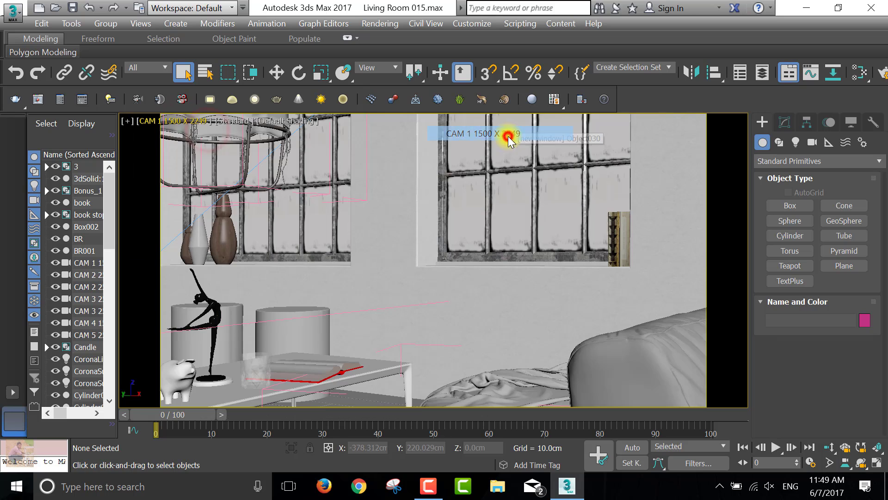
click(178, 121)
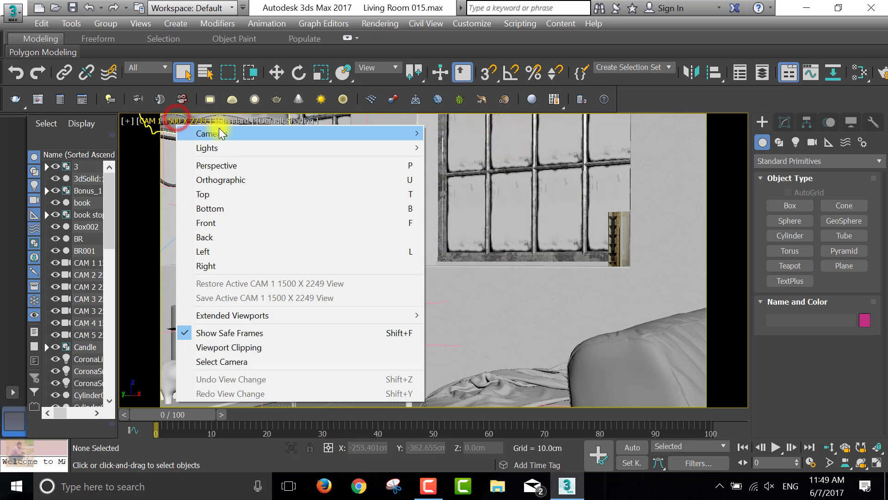
click(489, 144)
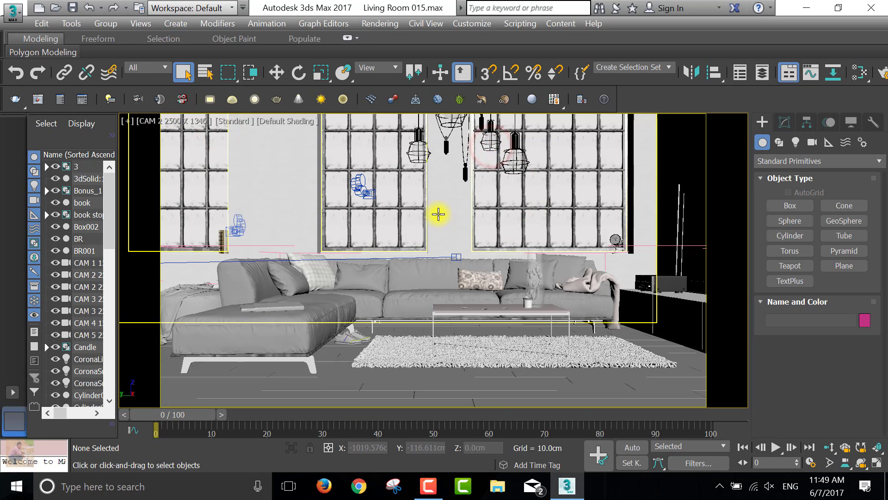
Pan and dolly the CAM 2 camera to frame the sofa and windows closer and centred
middle_drag(432, 220, 426, 229)
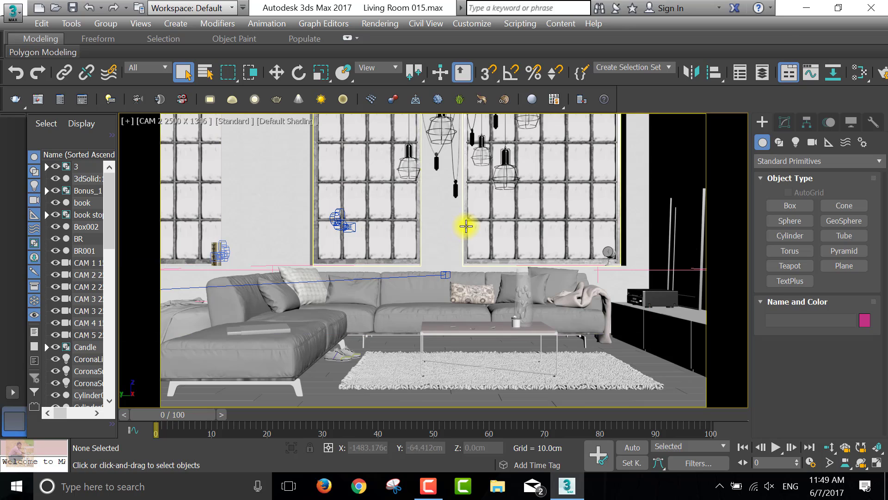
mouse_move(466, 224)
middle_down()
mouse_move(475, 229)
mouse_move(469, 238)
middle_up()
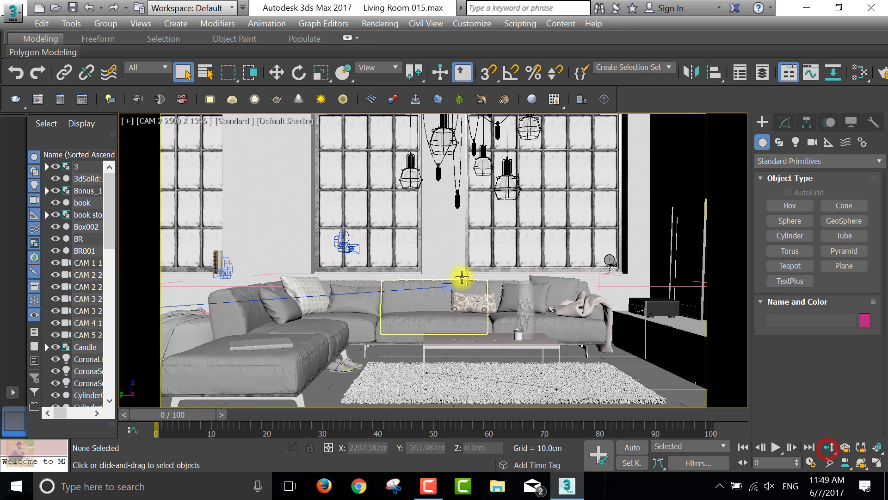
drag(460, 278, 565, 298)
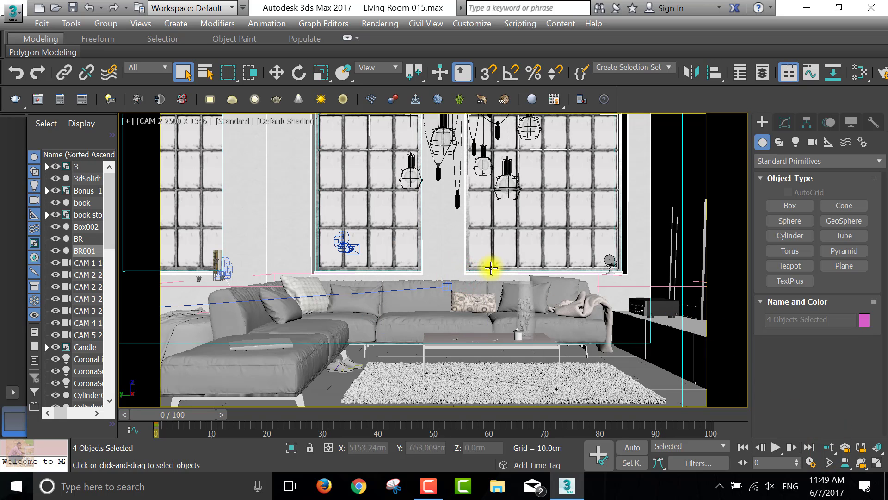
click(838, 447)
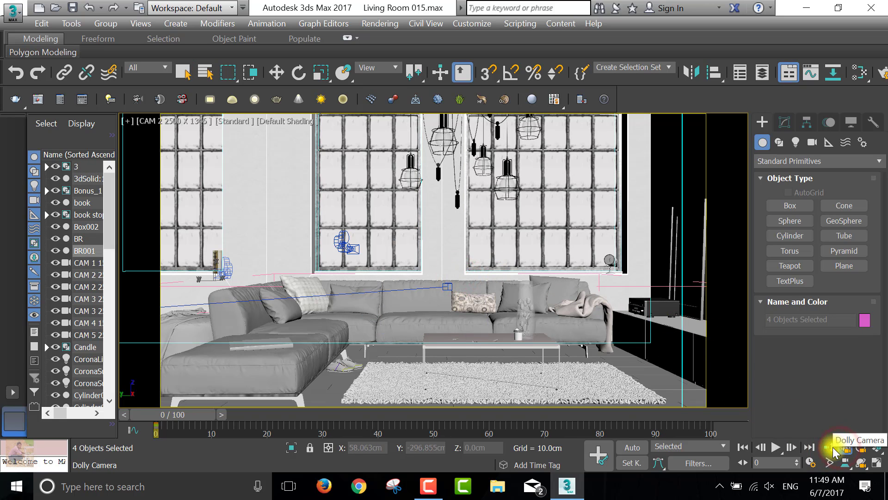
click(830, 446)
drag(452, 222, 452, 222)
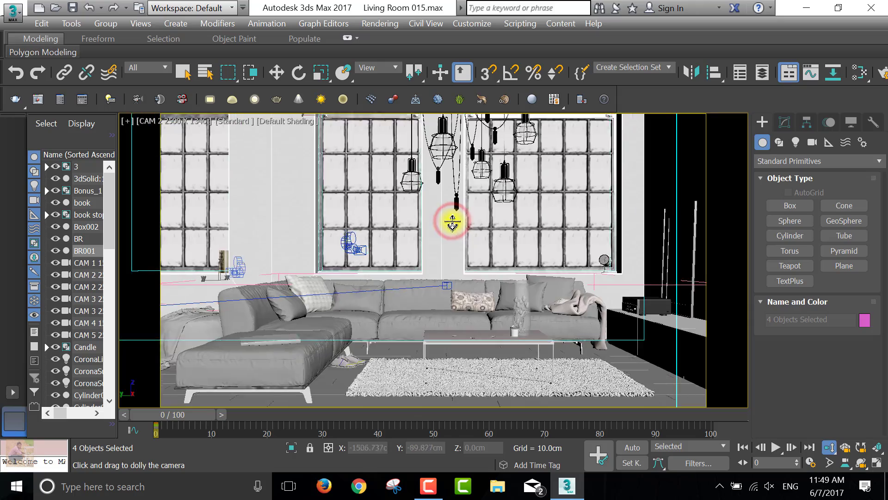
mouse_move(452, 222)
middle_down()
mouse_move(437, 232)
mouse_move(437, 212)
mouse_move(427, 219)
middle_up()
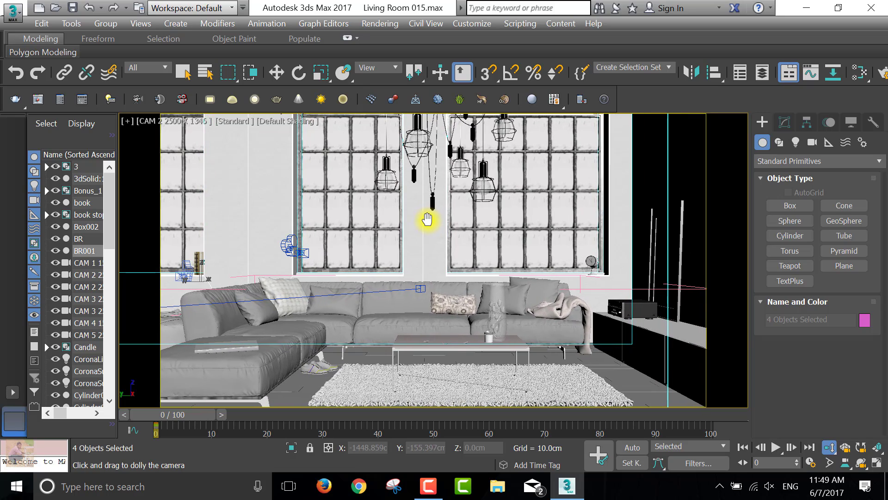
Bring up Render Setup and scroll to Render Output to choose the output file
click(380, 24)
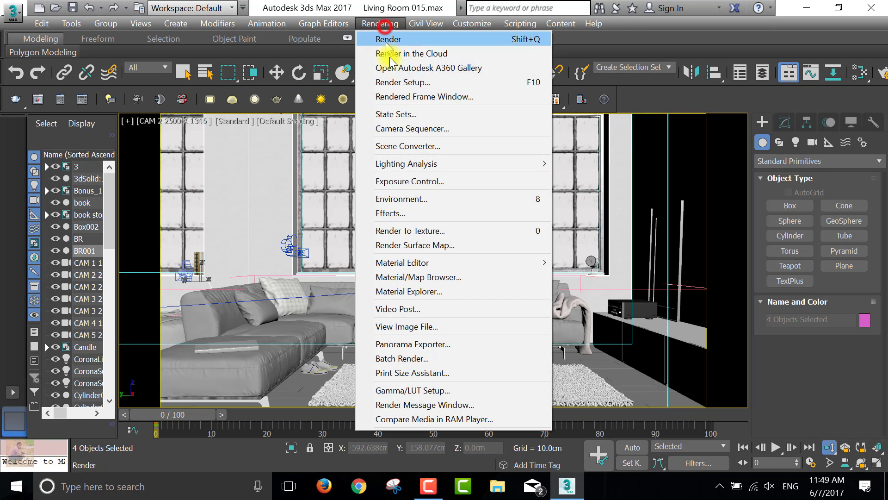
click(400, 83)
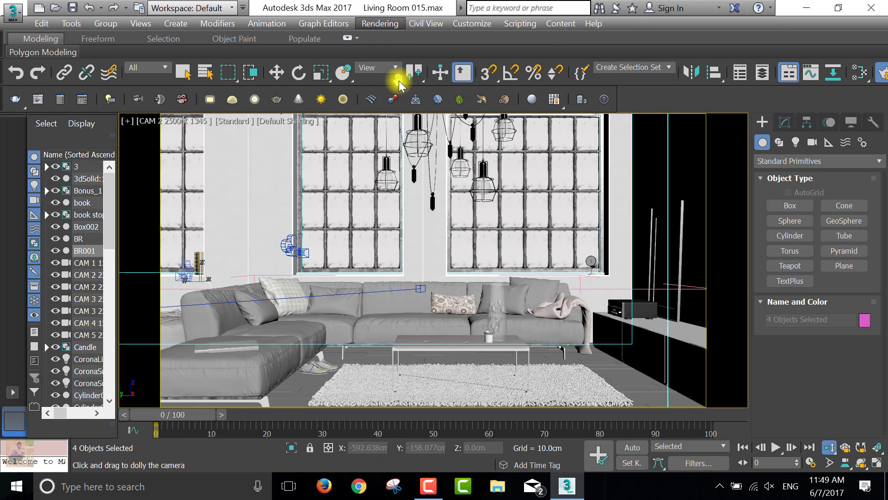
drag(683, 11, 514, 25)
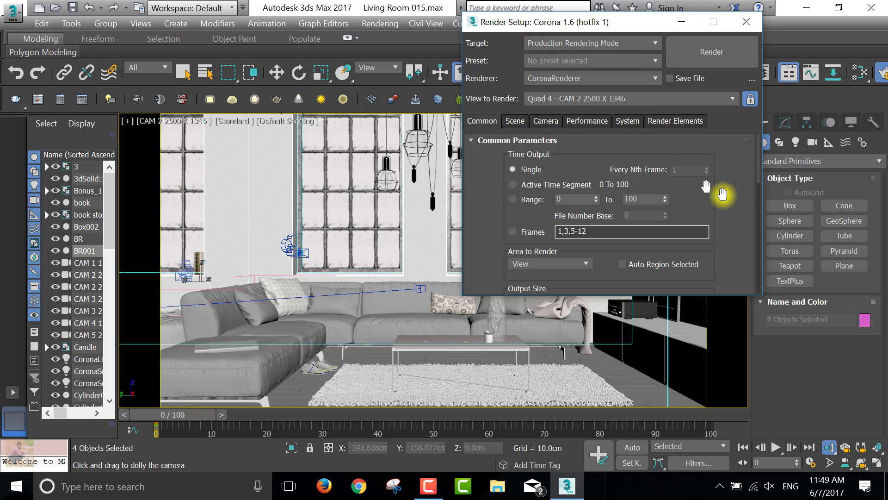
drag(759, 168, 769, 286)
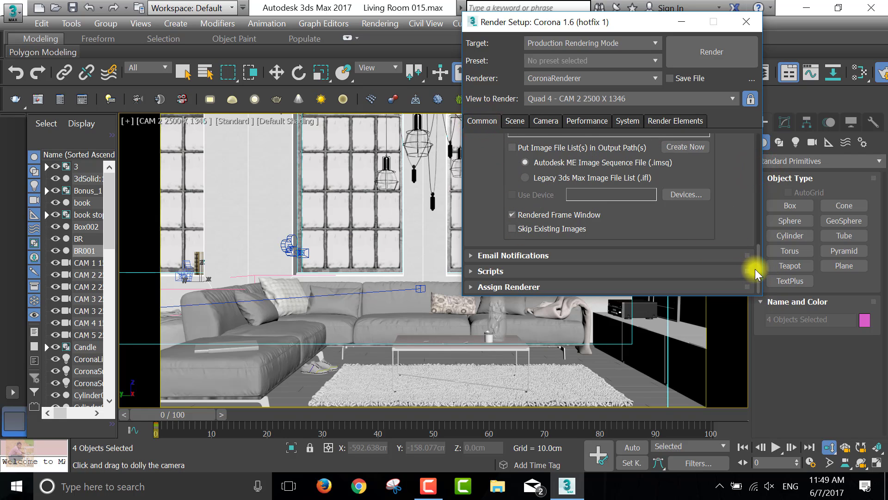
drag(755, 269, 755, 240)
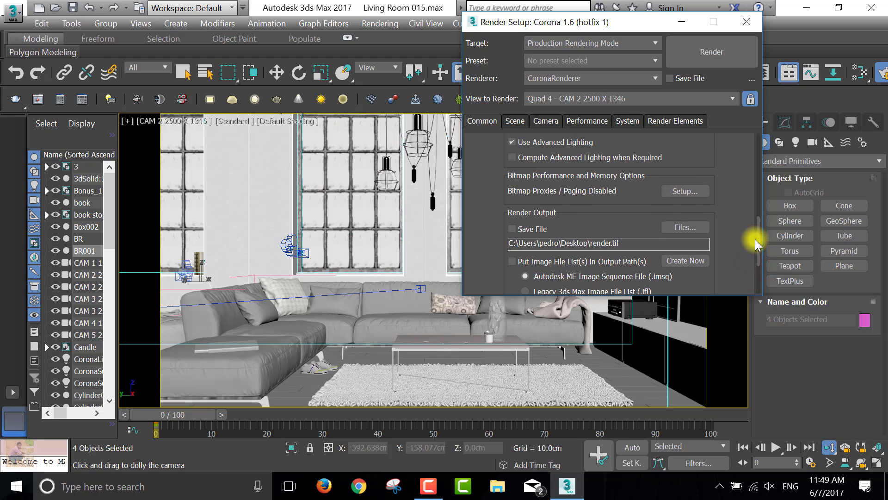
scroll(755, 240, up, 1)
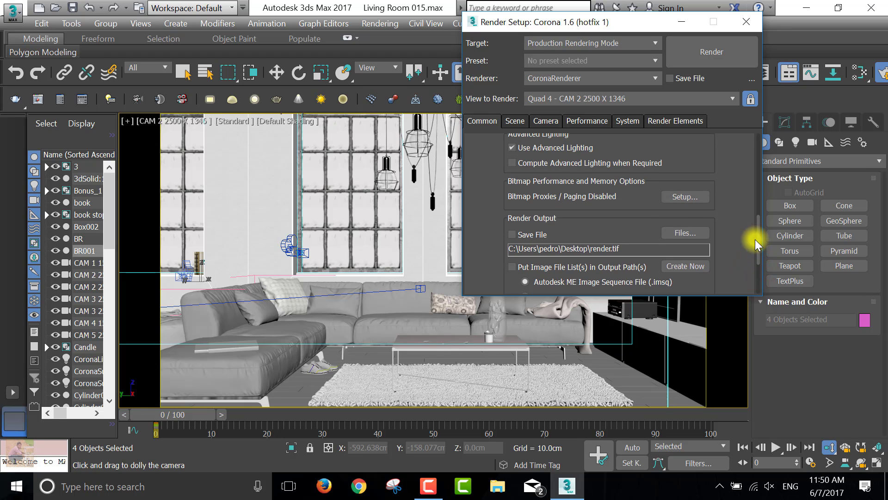
click(685, 233)
Name the render output LivingRoom 015_Corona Render as a TIF on the Desktop
click(433, 147)
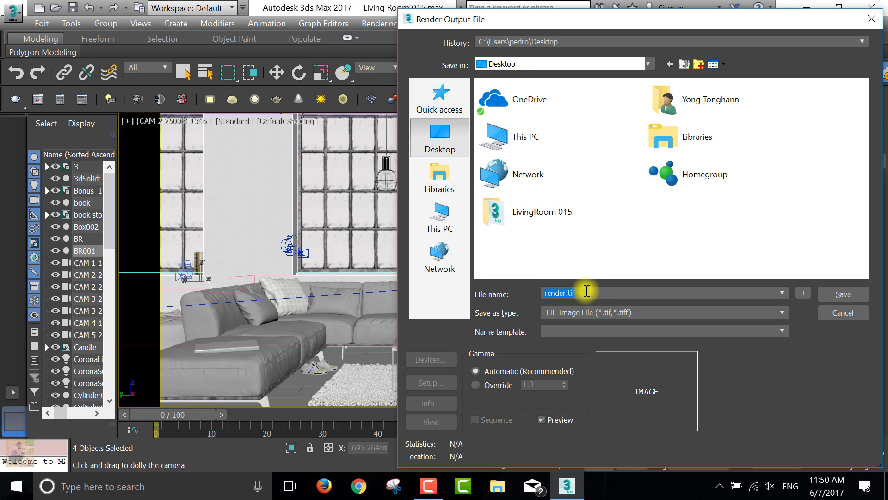
text(Living)
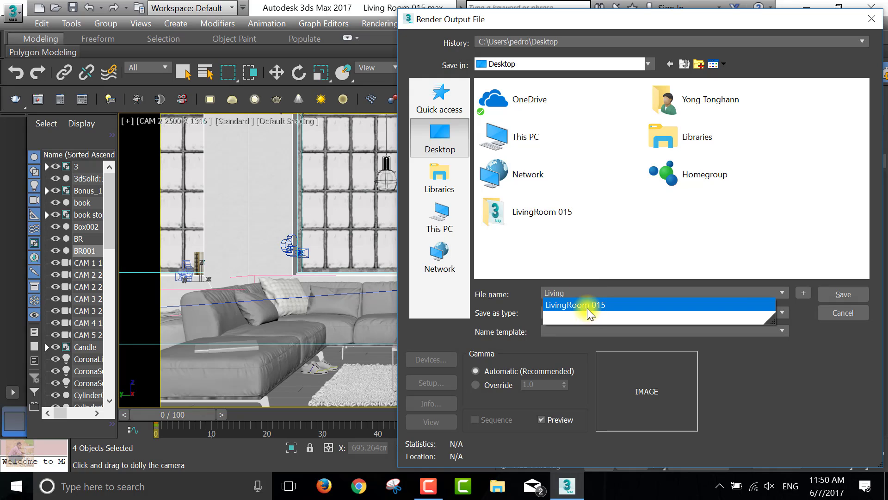
click(586, 307)
click(612, 291)
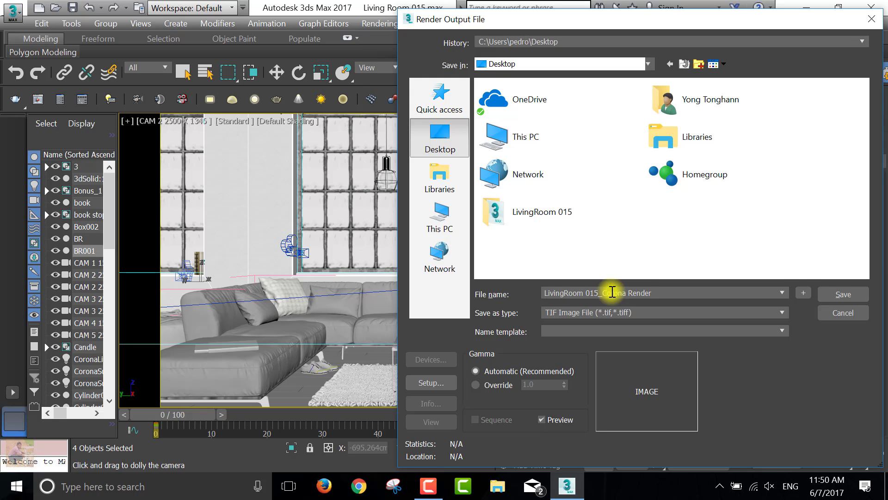
Save the render output file as LivingRoom 015_Corona Render.tif
click(839, 299)
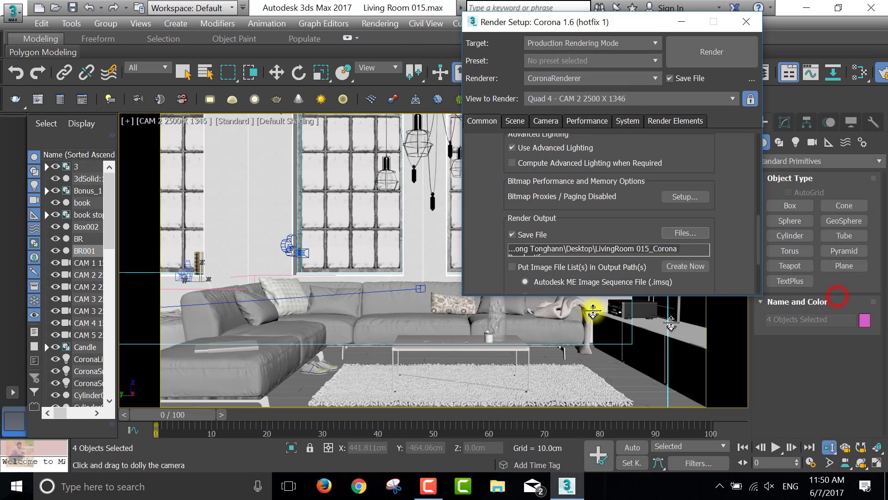
click(757, 220)
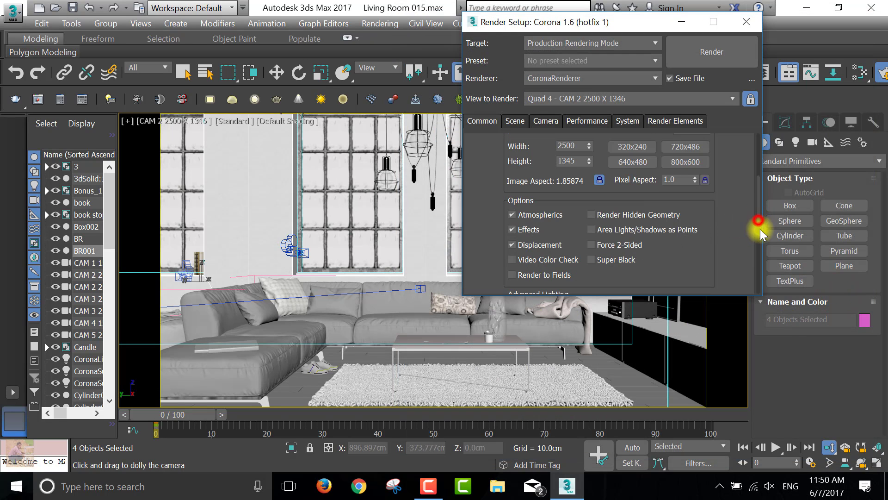
click(759, 219)
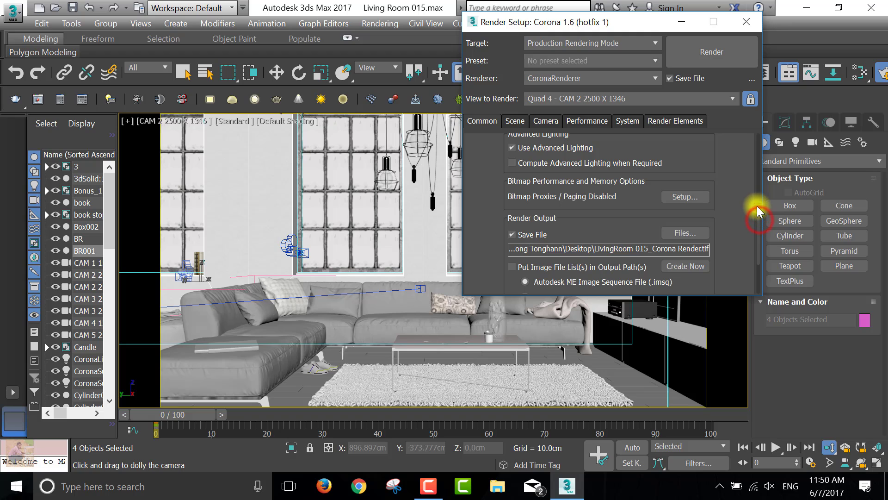
drag(759, 220, 740, 166)
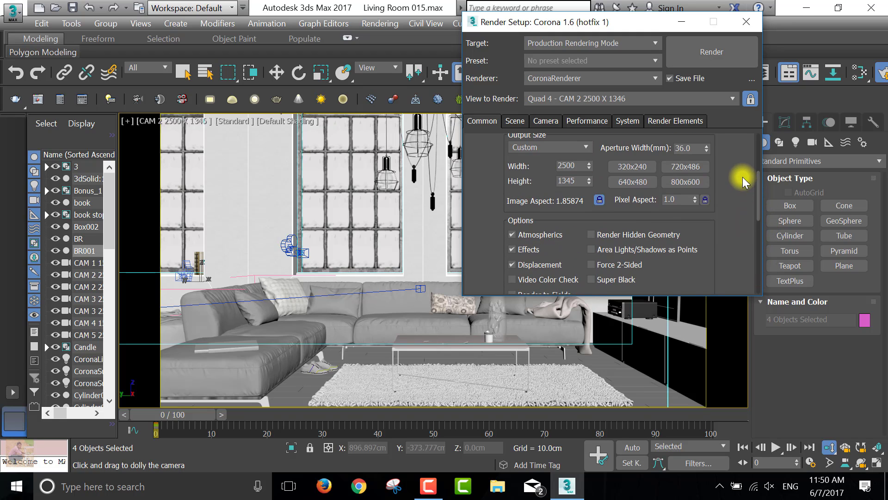
Set the output size to HDTV (video) 1280x720 and check the assigned Corona renderer
click(553, 194)
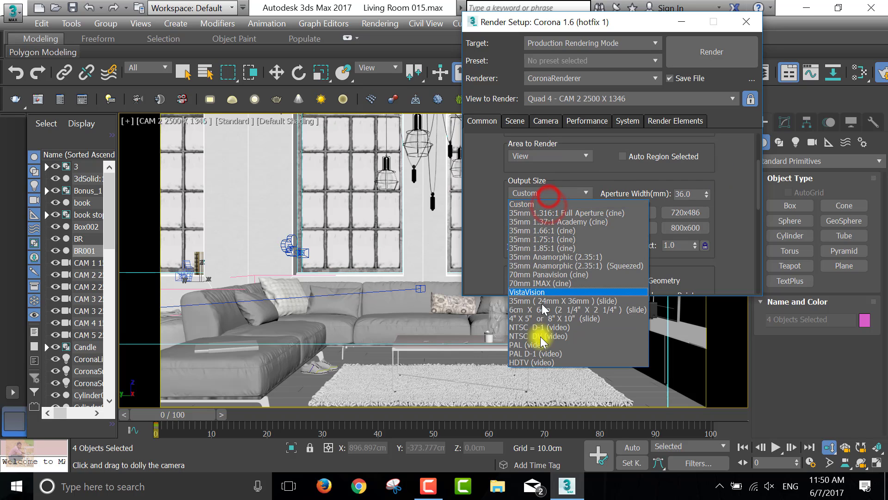
click(541, 362)
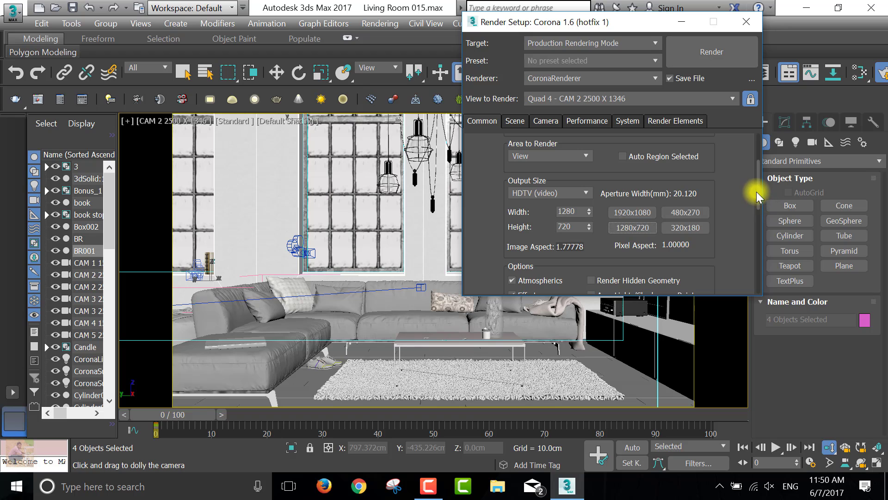
drag(757, 191, 752, 279)
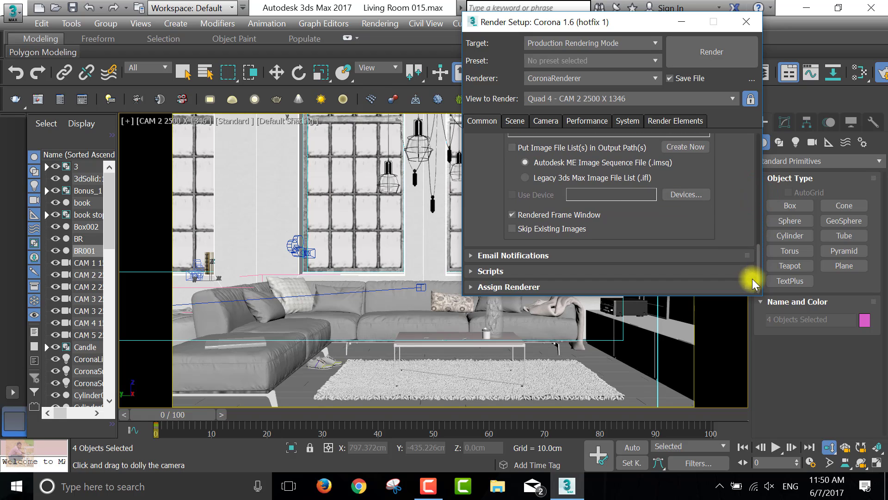
click(476, 286)
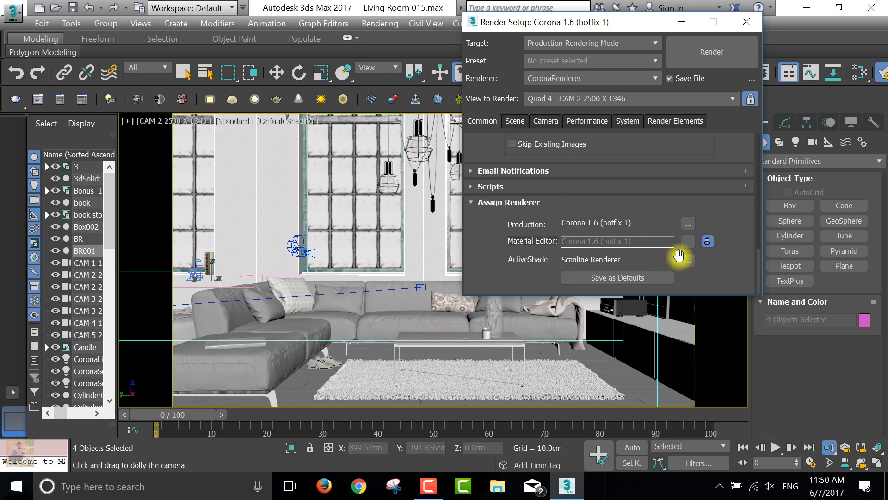
Review the Corona Scene settings and Camera tone-mapping settings
click(516, 123)
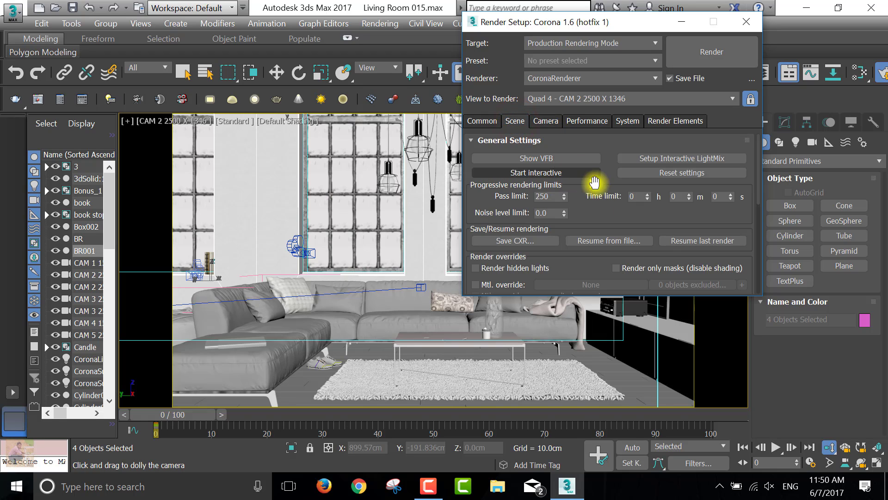
drag(759, 189, 758, 298)
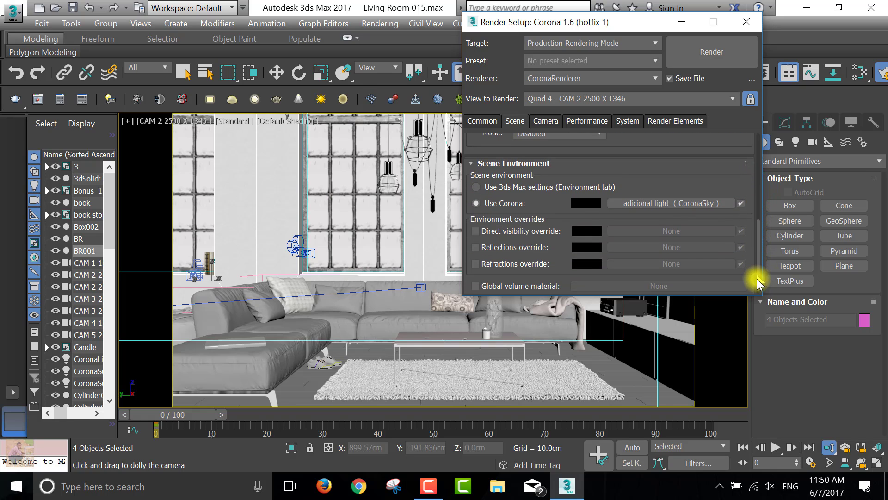
click(540, 121)
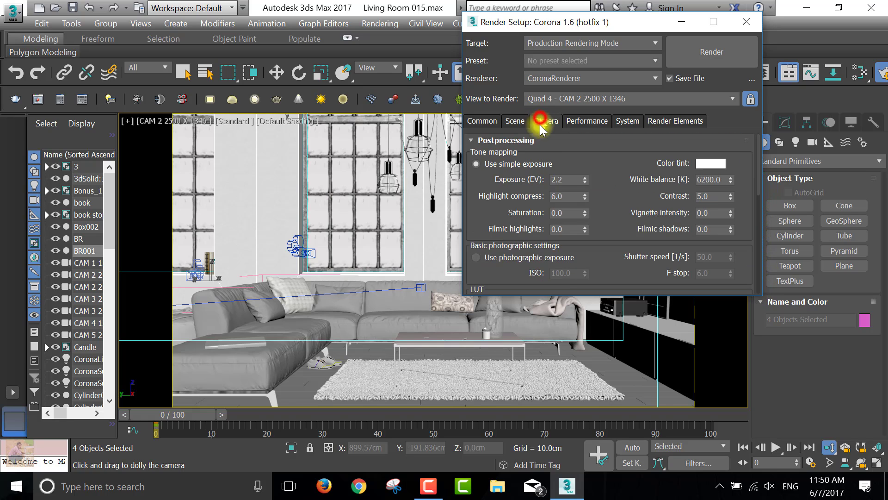
drag(760, 187, 756, 289)
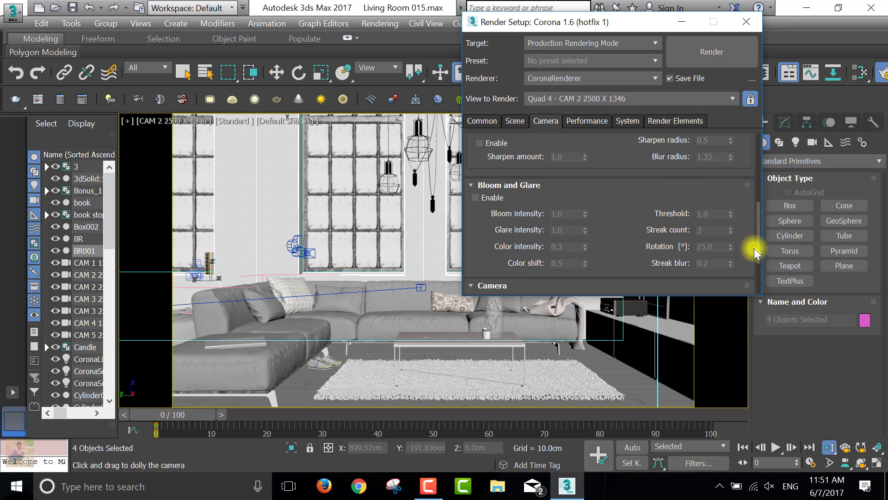
Inspect the Performance primary solver choices and UHD Cache settings
click(576, 121)
click(573, 154)
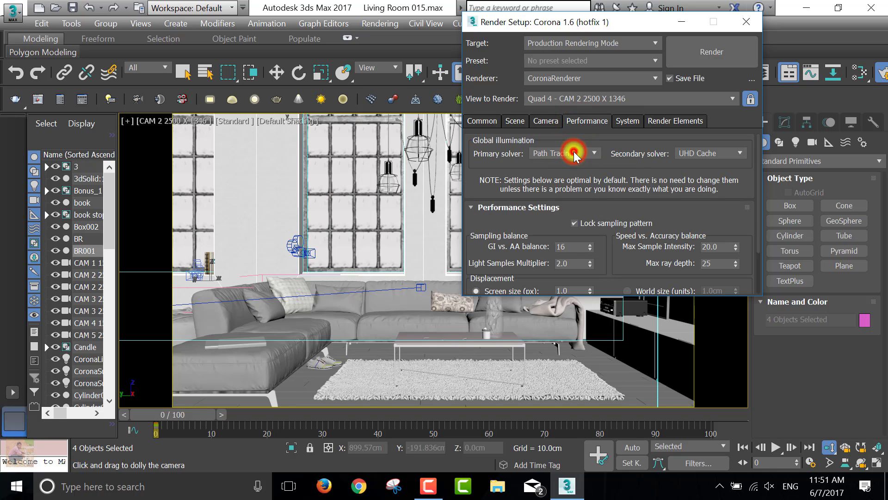
scroll(759, 190, down, 1)
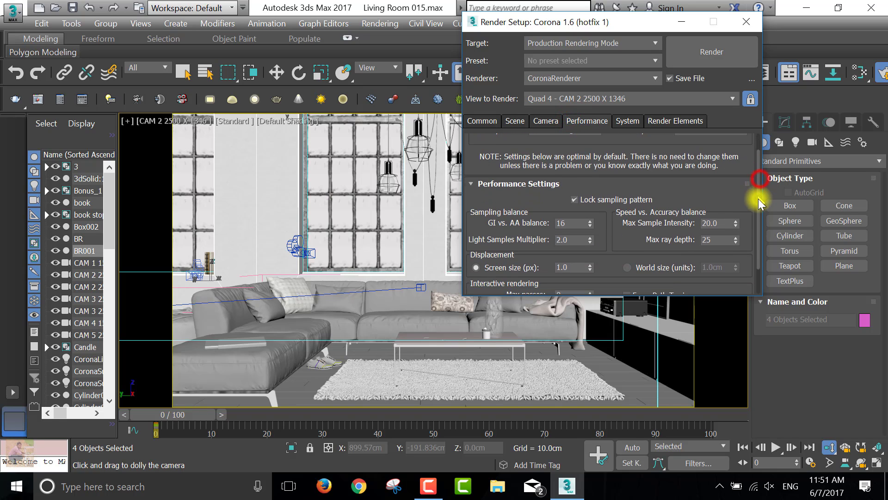
scroll(761, 213, down, 2)
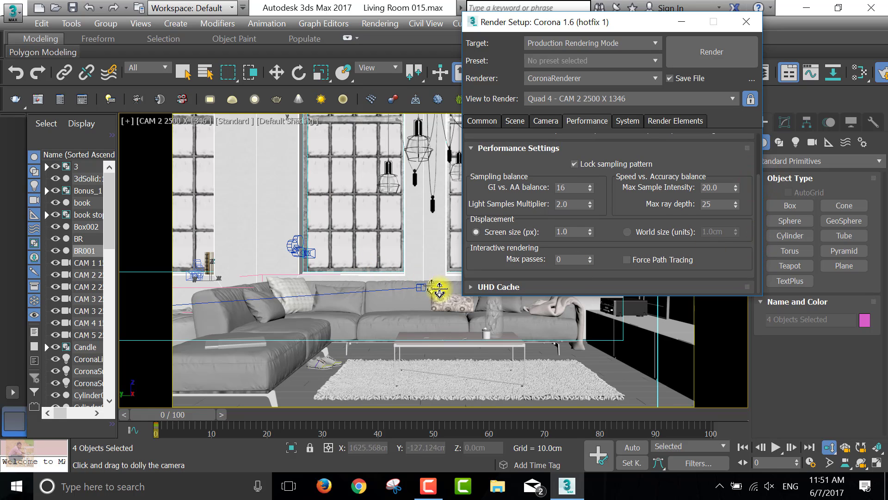
click(479, 287)
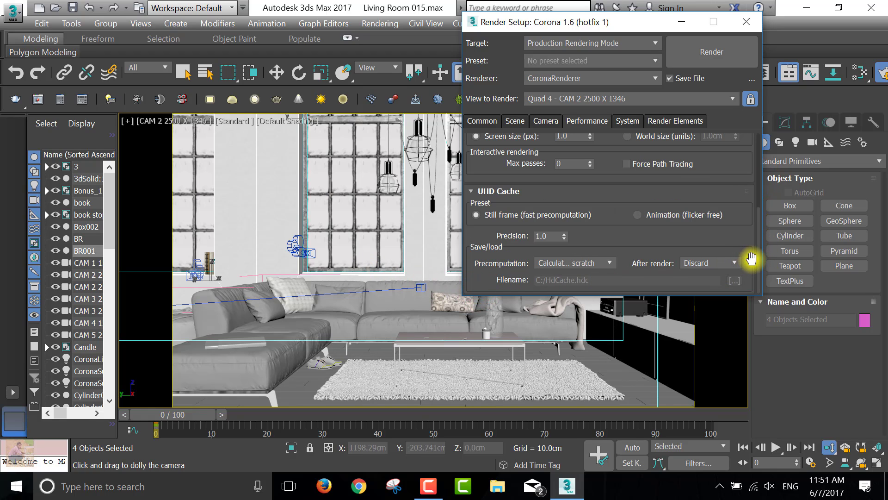
drag(758, 260, 756, 154)
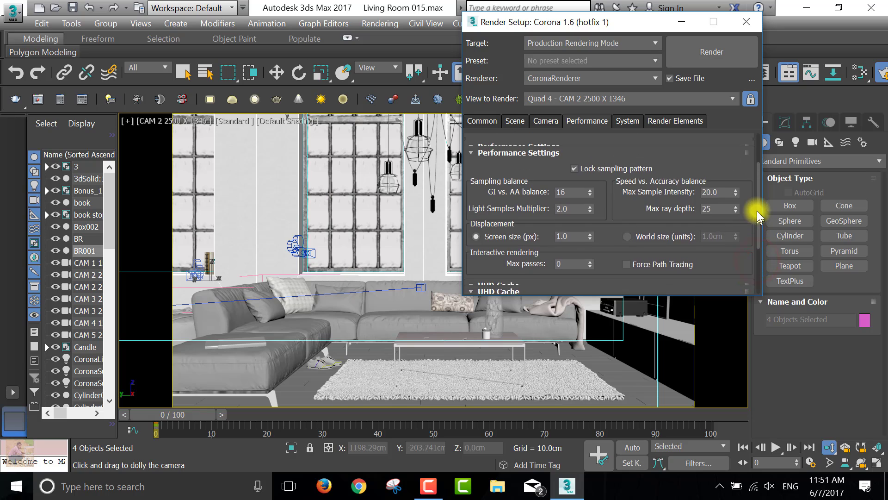
Check the Corona System licensing settings and view the empty Render Elements list
click(625, 121)
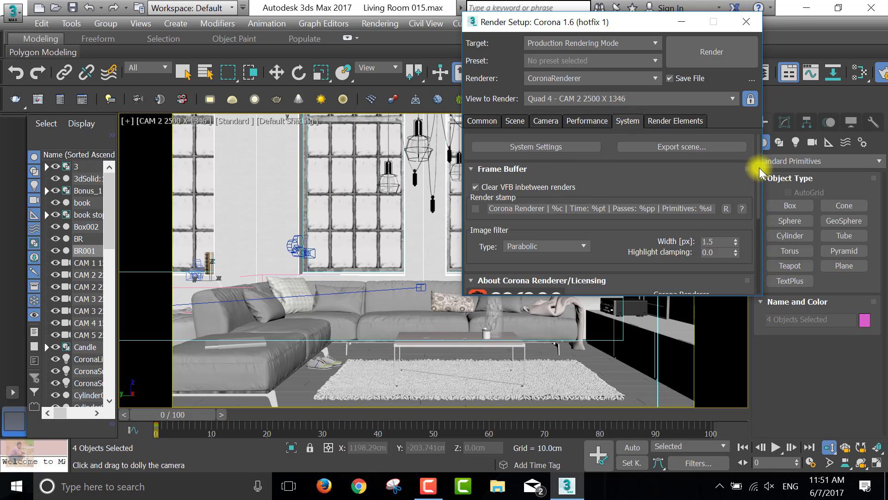
drag(759, 167, 753, 252)
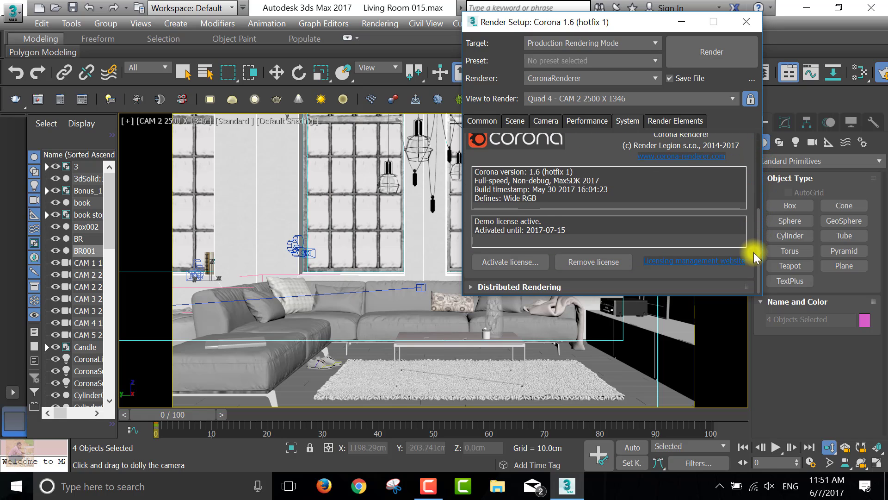
click(677, 119)
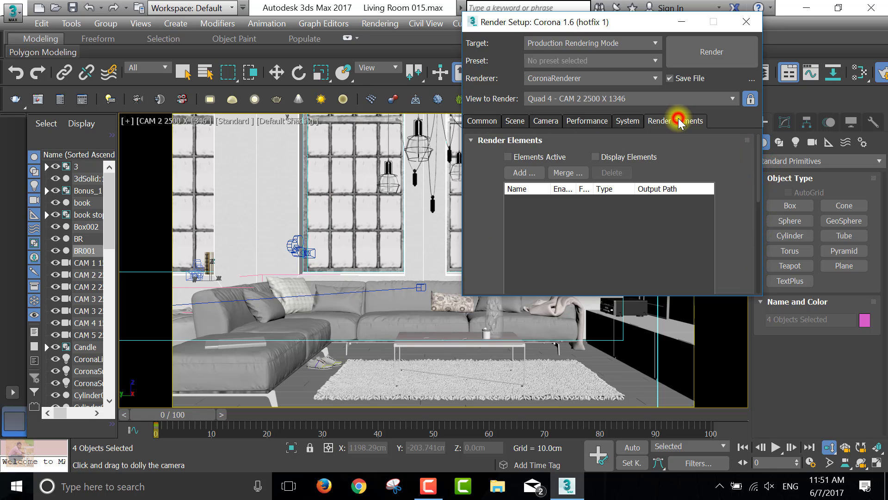
click(523, 173)
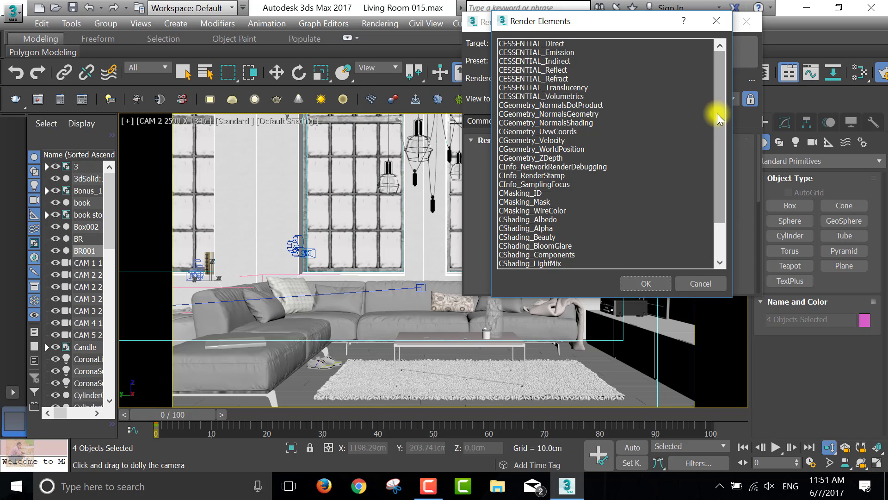
drag(717, 113, 718, 152)
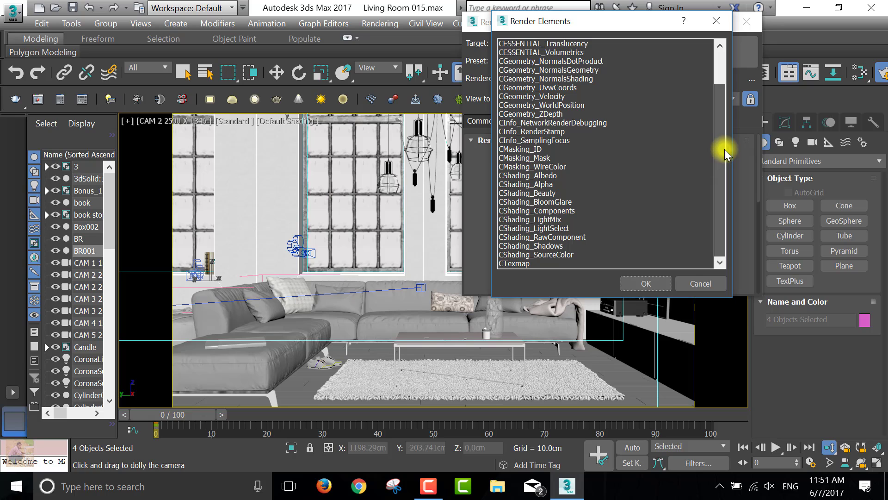
drag(725, 149, 726, 142)
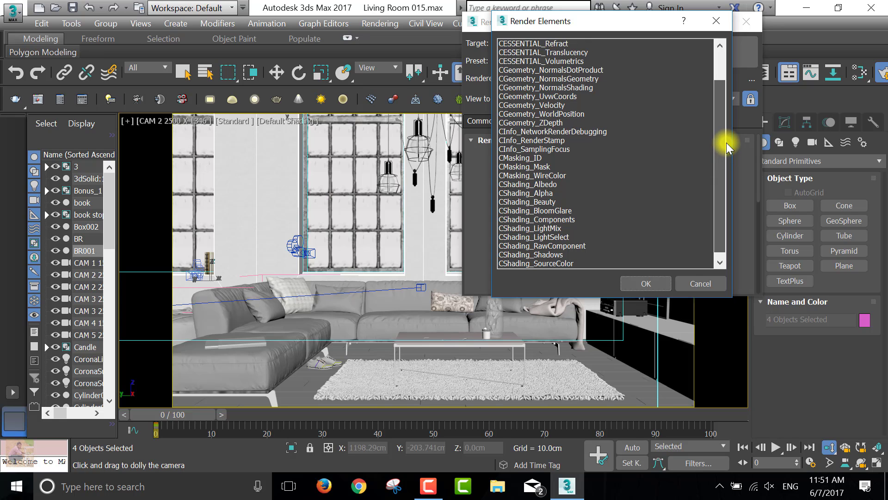
drag(726, 142, 727, 108)
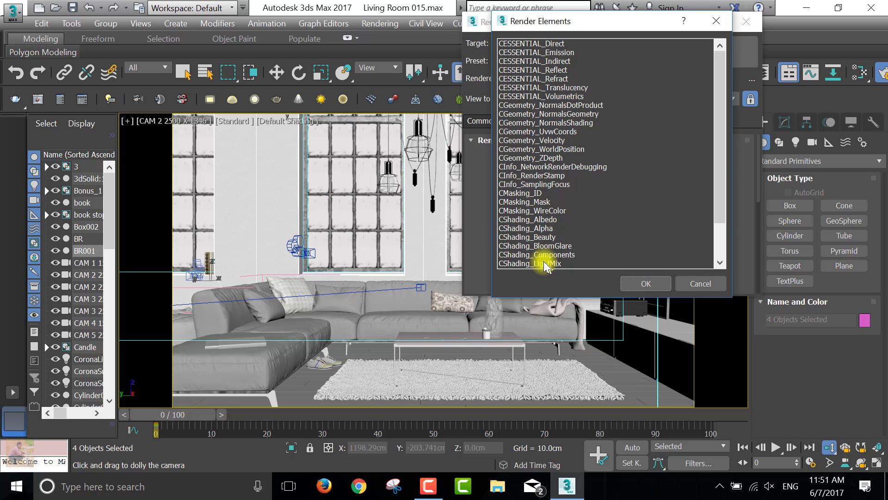
click(548, 132)
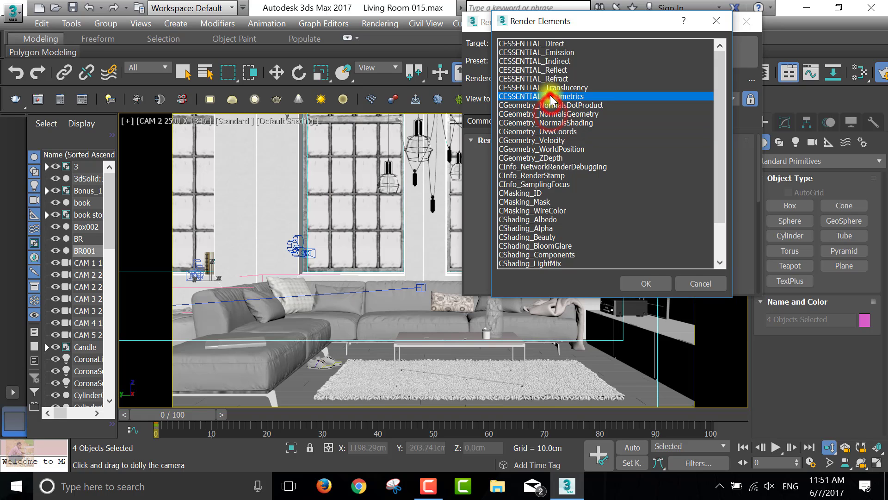
drag(548, 135, 543, 52)
drag(723, 113, 720, 155)
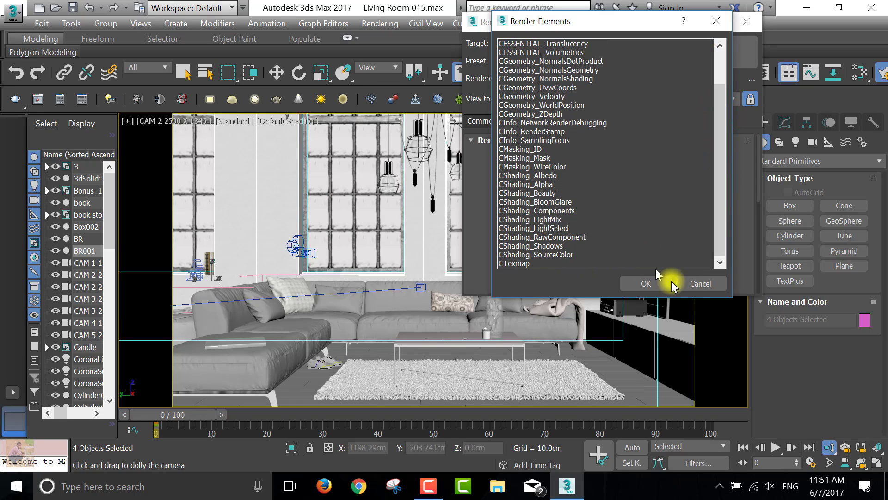
click(695, 284)
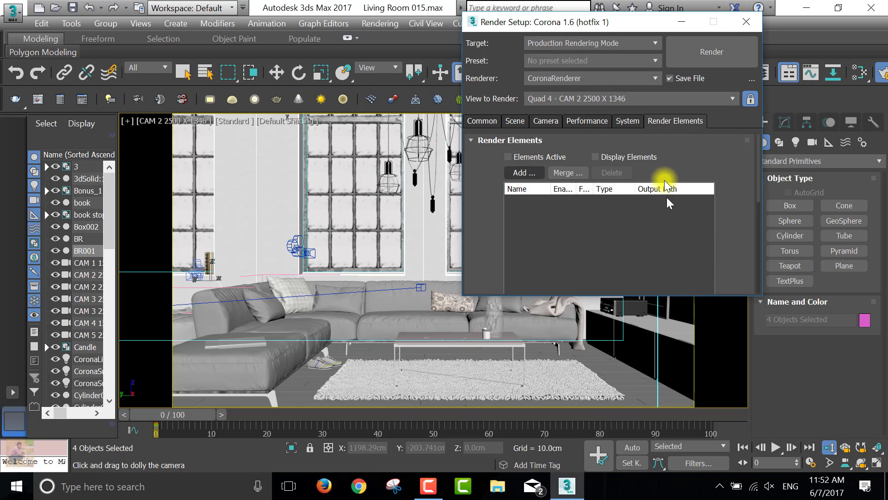
Set Denoise Mode to Full denoising, keeping denoise amount and radius at 1.0
click(513, 121)
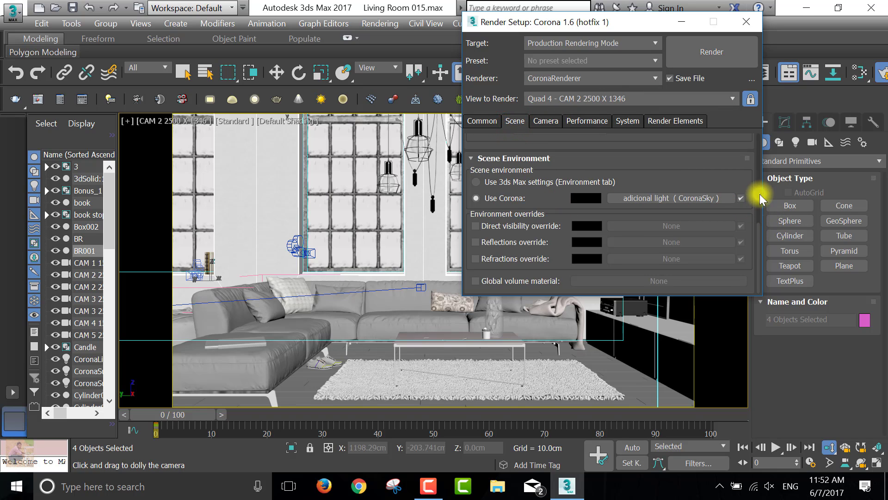
mouse_move(757, 241)
mouse_down()
mouse_move(755, 171)
mouse_move(753, 188)
mouse_up()
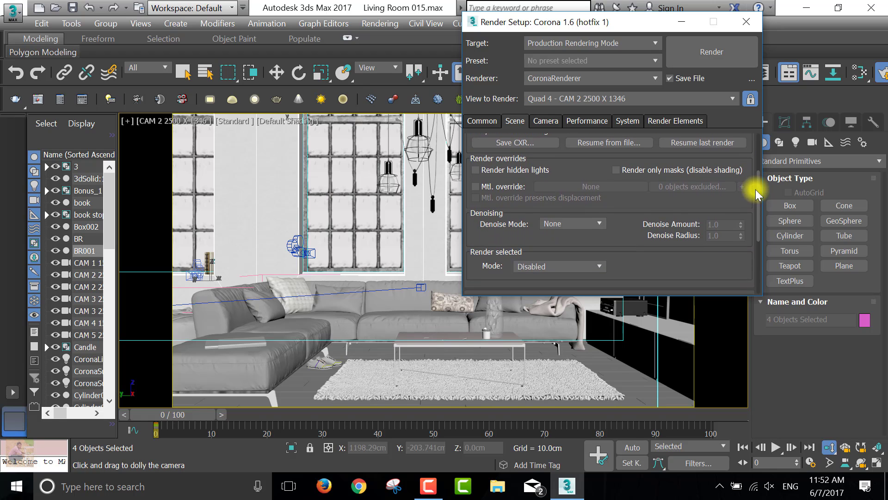
click(593, 218)
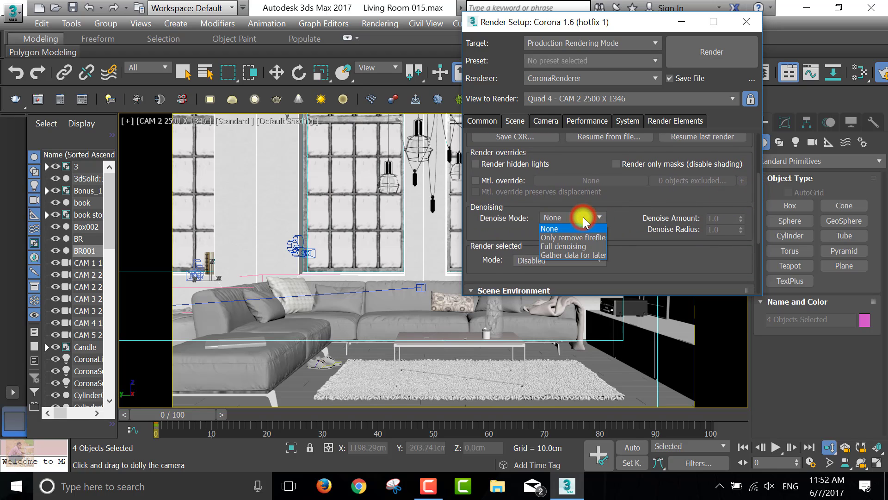
click(578, 246)
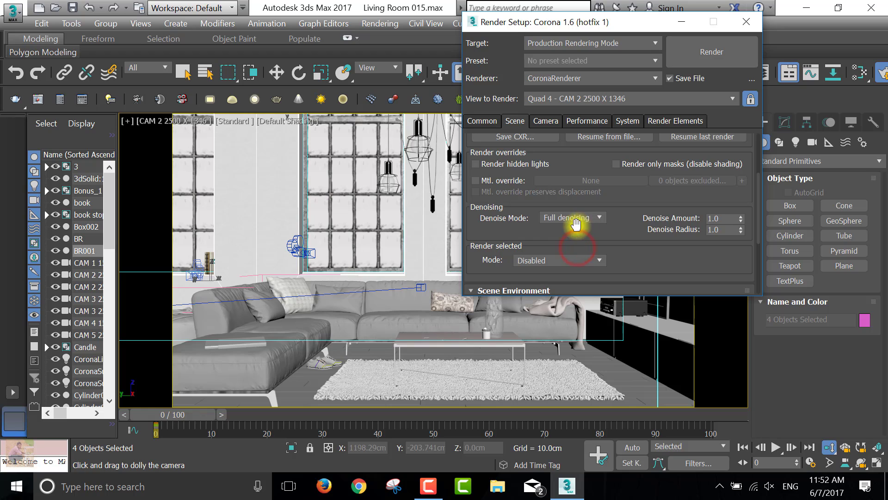
double_click(724, 218)
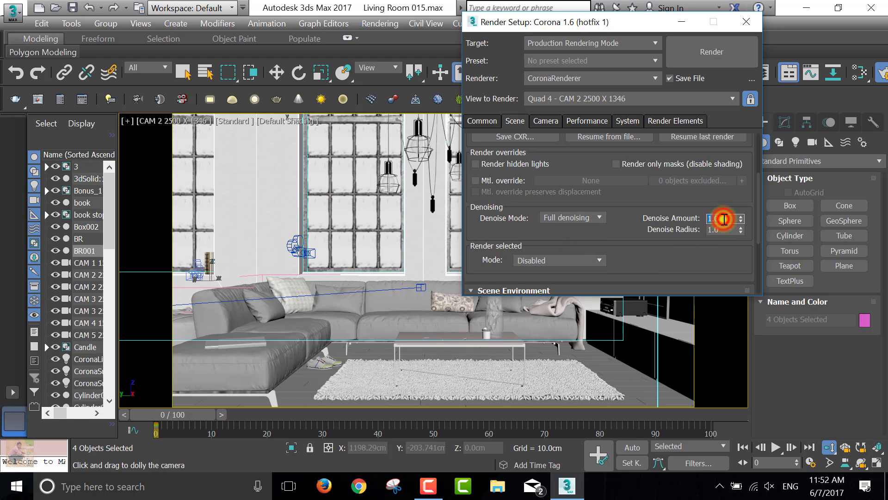
text(5)
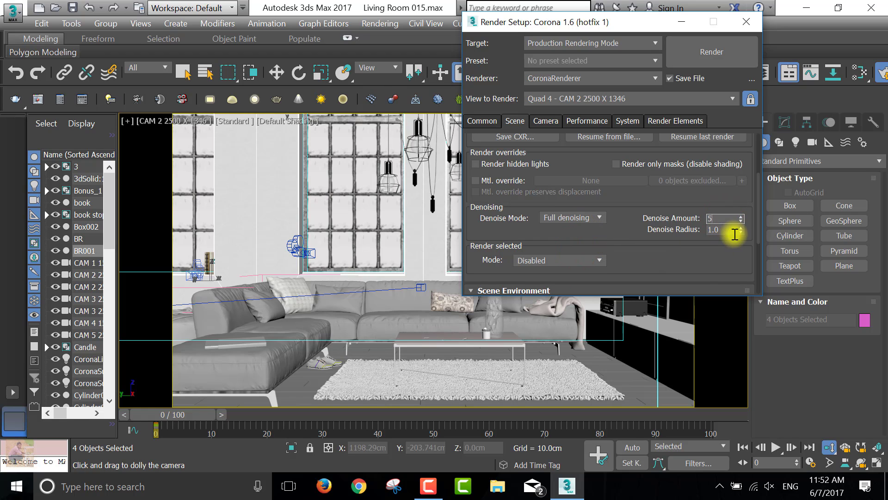
double_click(729, 230)
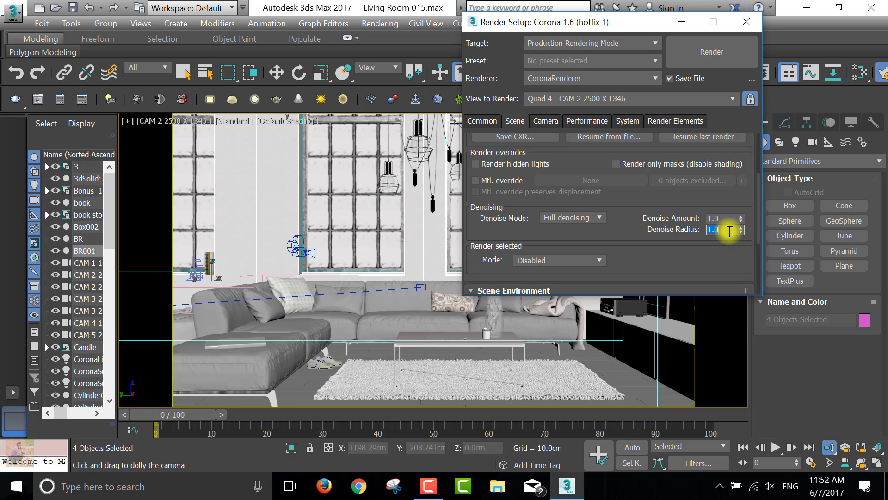
click(729, 230)
click(730, 231)
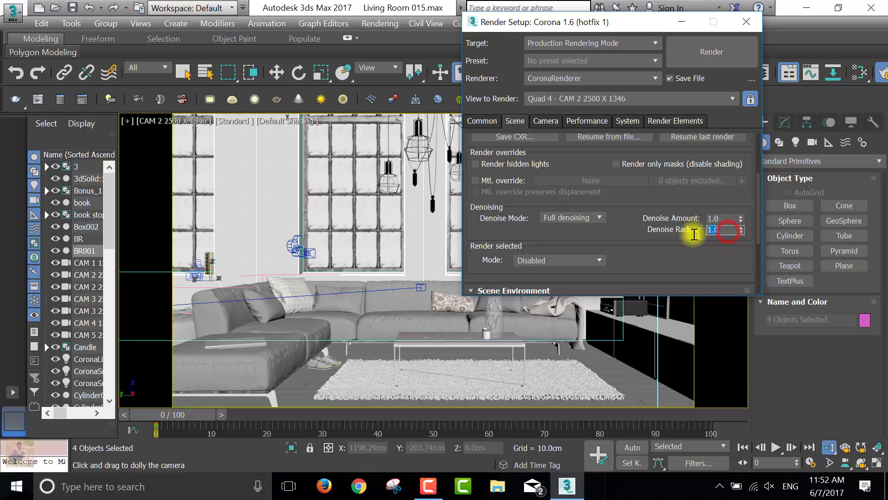
click(690, 258)
Render the CAM 2 living-room view to a finished 1280×720 image in Corona Frame Buffer
click(710, 50)
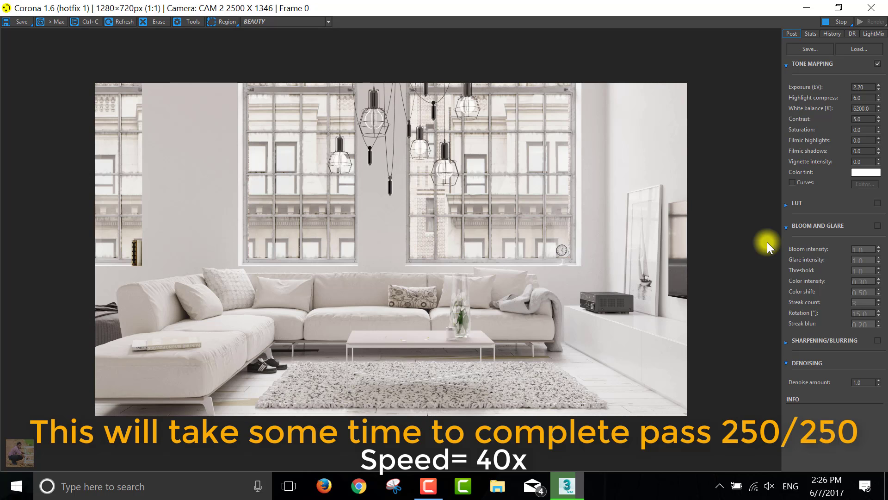
click(837, 7)
Zoom into the finished render around the sofa and vase, then minimize the frame buffer
click(656, 97)
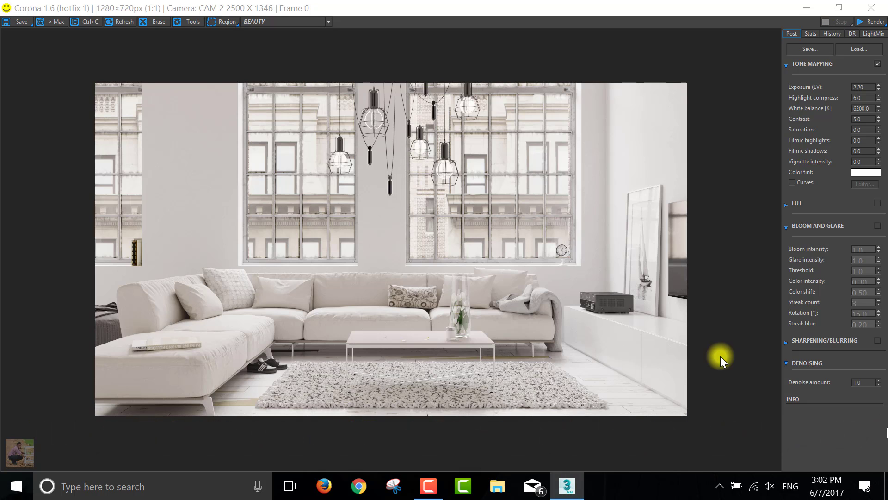
scroll(462, 319, up, 1)
scroll(460, 328, up, 1)
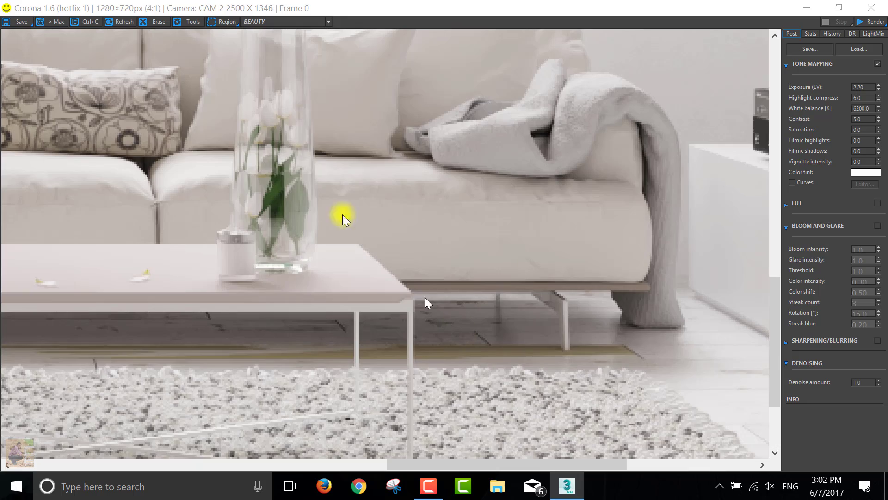
click(806, 9)
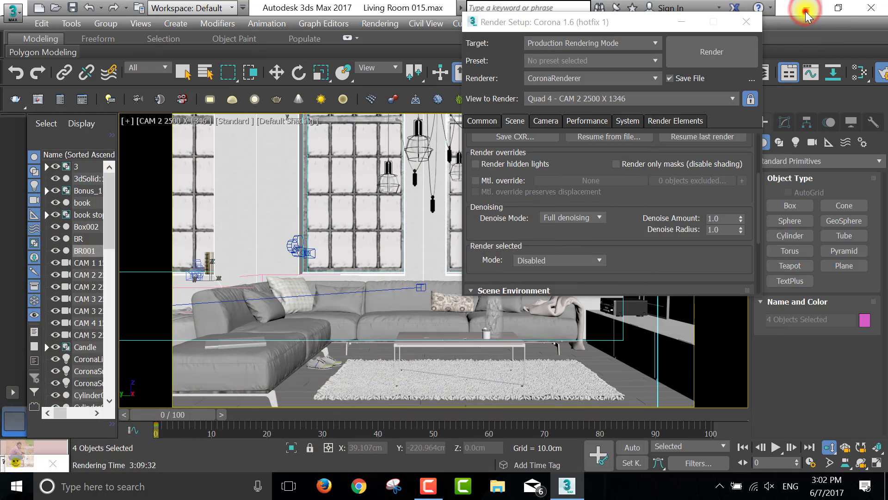
Refresh the desktop and view LivingRoom 015_Corona Render.tif full screen in Photo Viewer, then close it
click(806, 10)
right_click(512, 84)
click(562, 145)
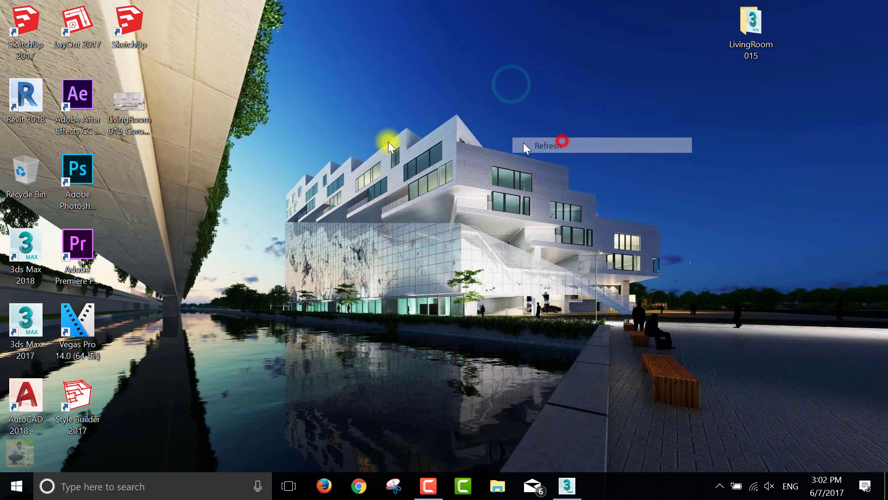
double_click(128, 90)
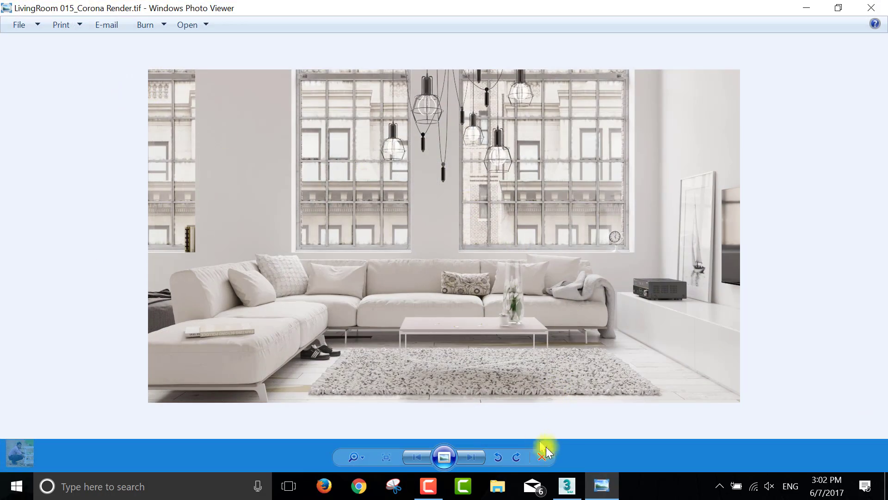
click(444, 456)
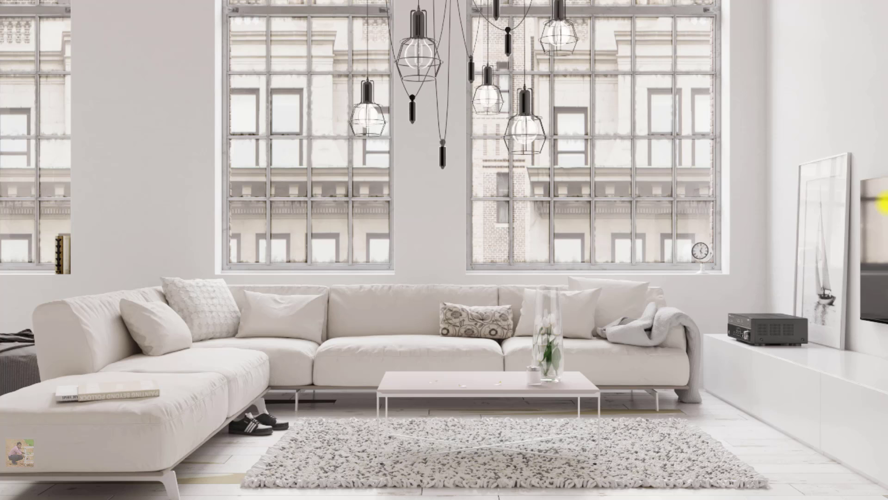
key(Escape)
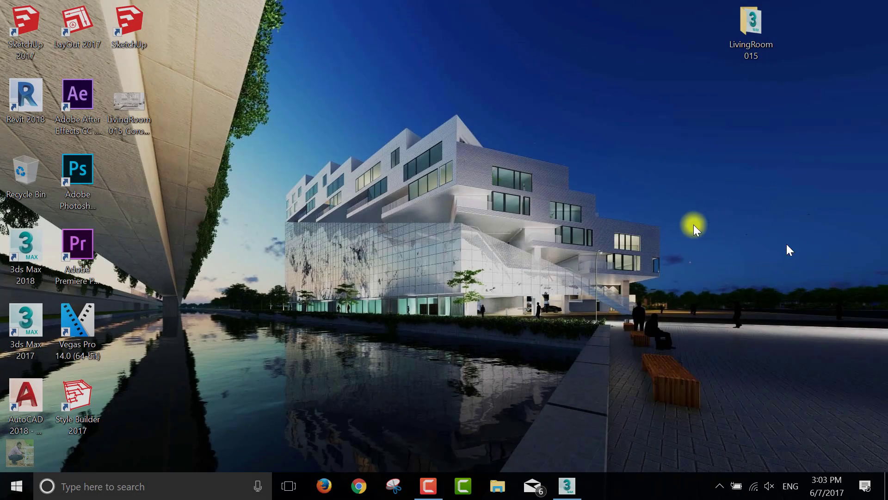
key(Escape)
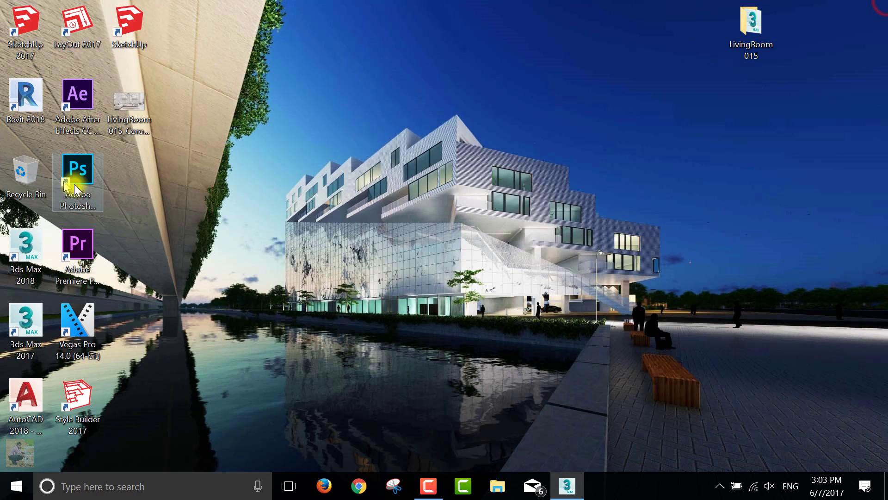
Launch Photoshop and open LivingRoom 015_Corona Render.tif with the Camera Raw format
click(78, 181)
double_click(80, 174)
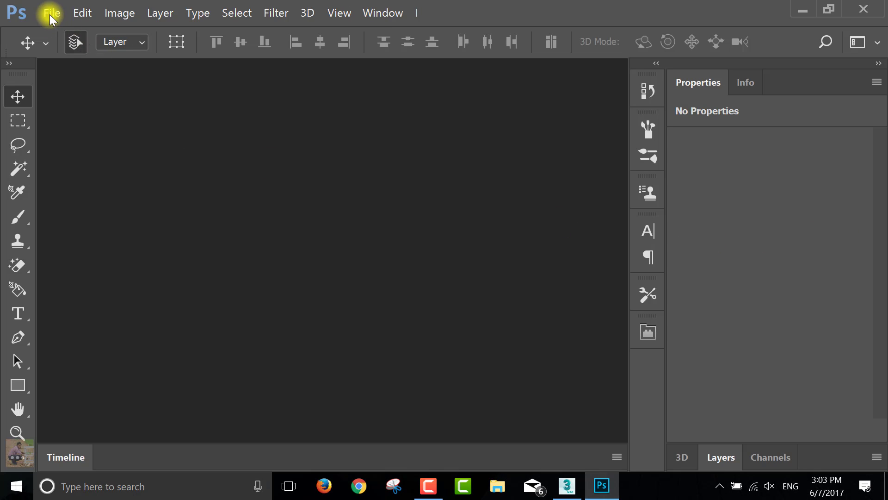
click(53, 14)
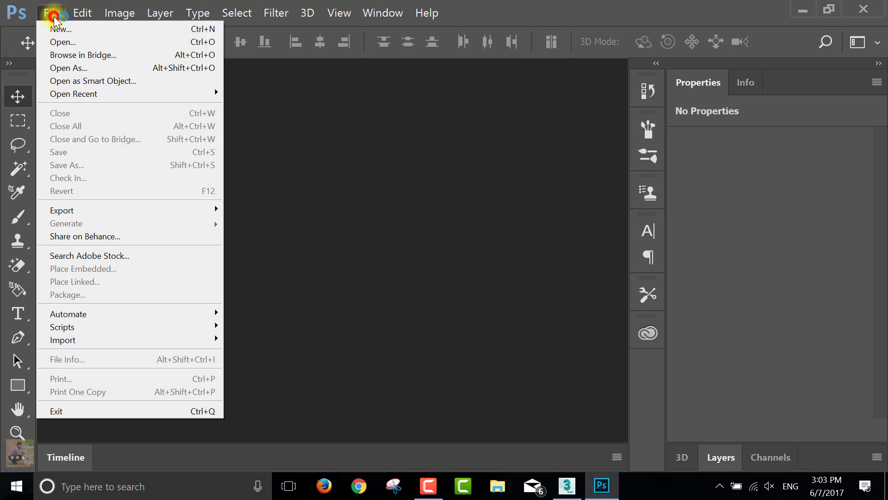
click(51, 13)
click(51, 13)
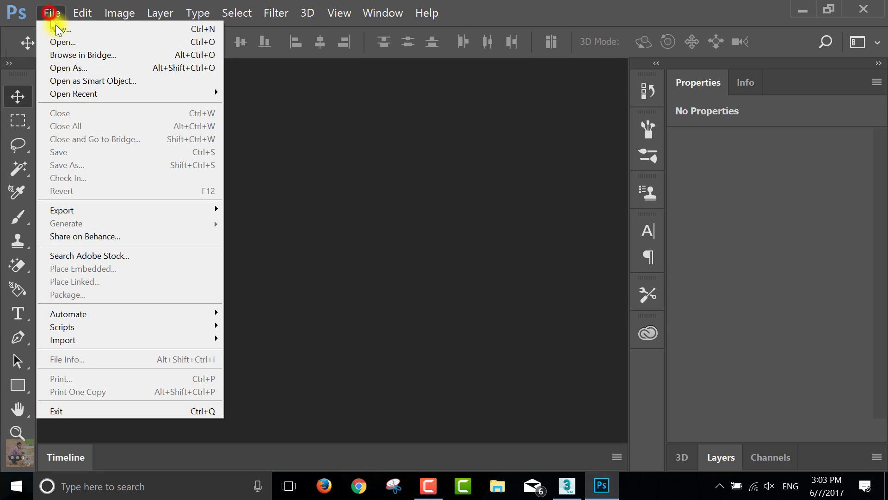
click(74, 68)
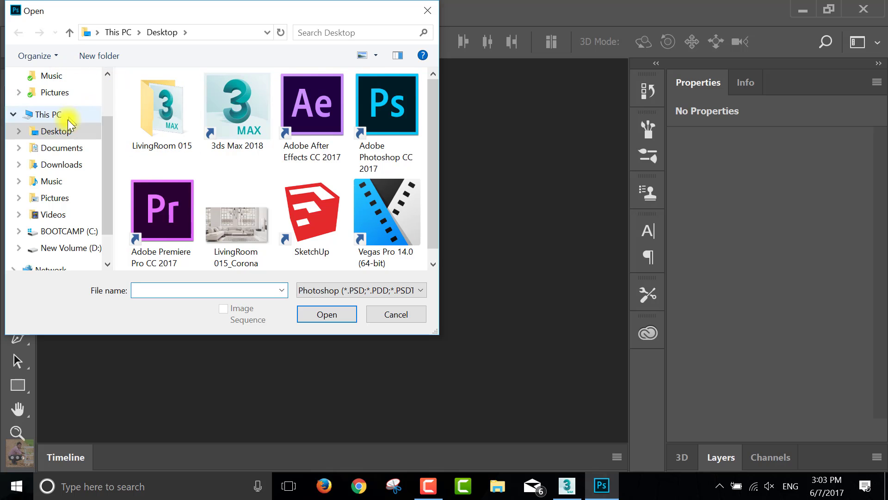
click(226, 217)
click(361, 290)
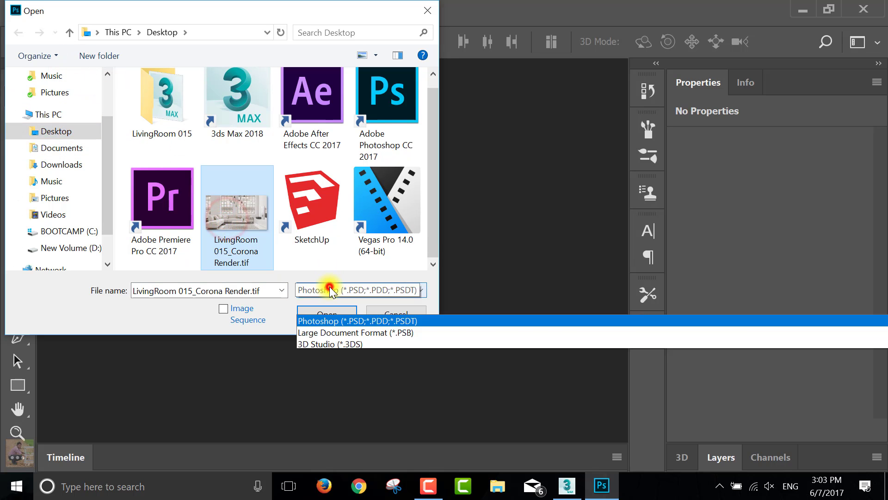
click(364, 61)
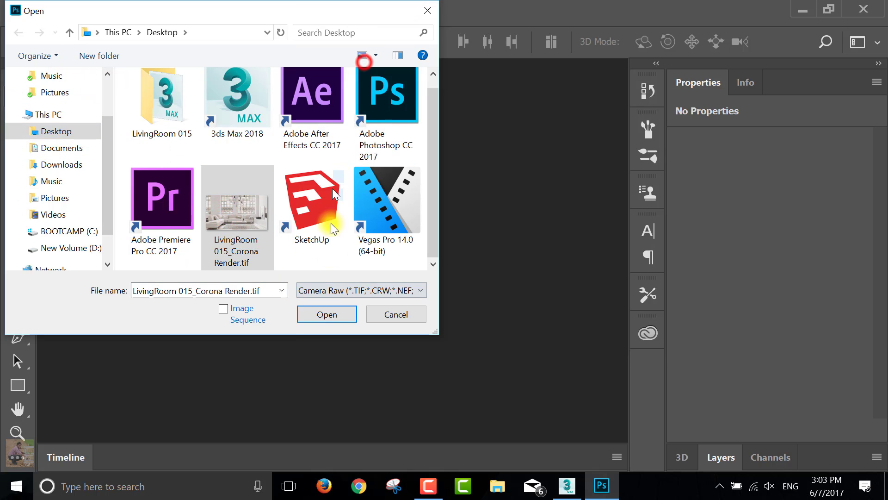
click(331, 314)
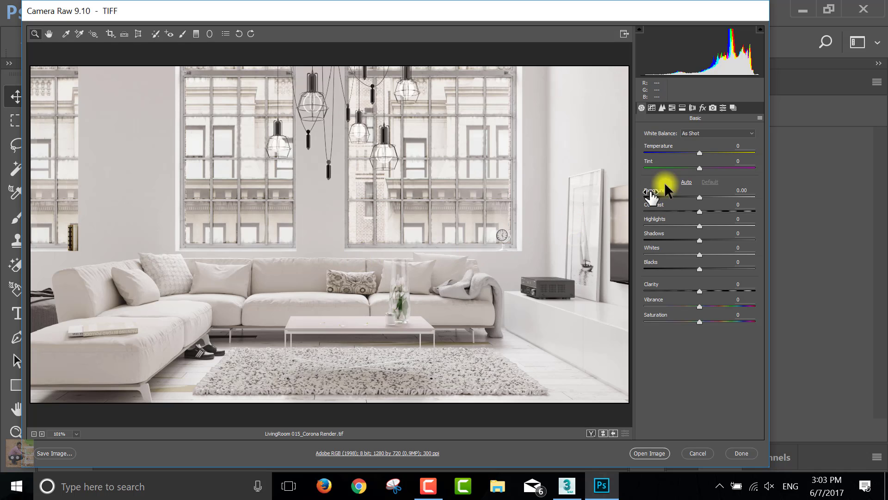
Set Temperature -4, Tint -10, Highlights +100 and raise Clarity to +46
drag(699, 153, 697, 154)
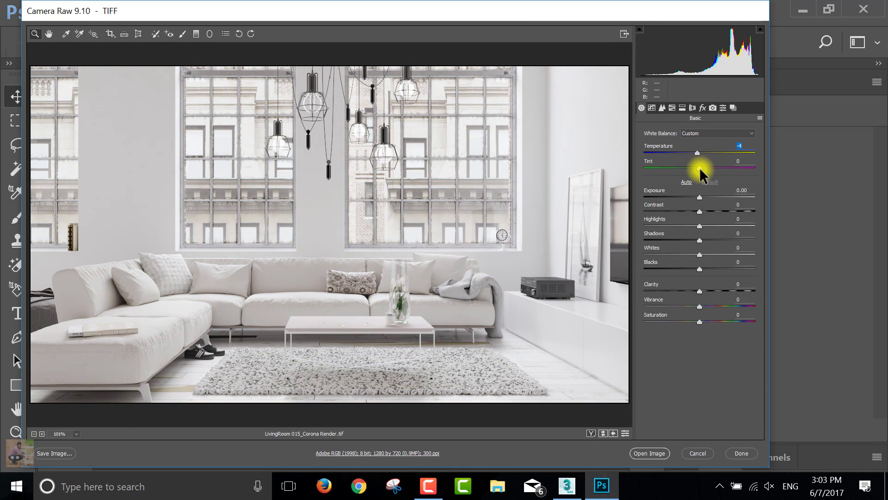
drag(698, 169, 684, 198)
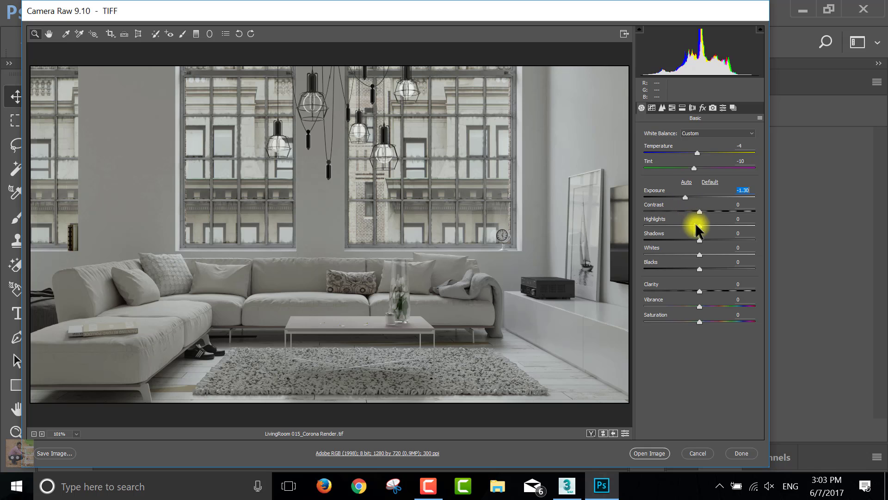
drag(699, 225, 769, 222)
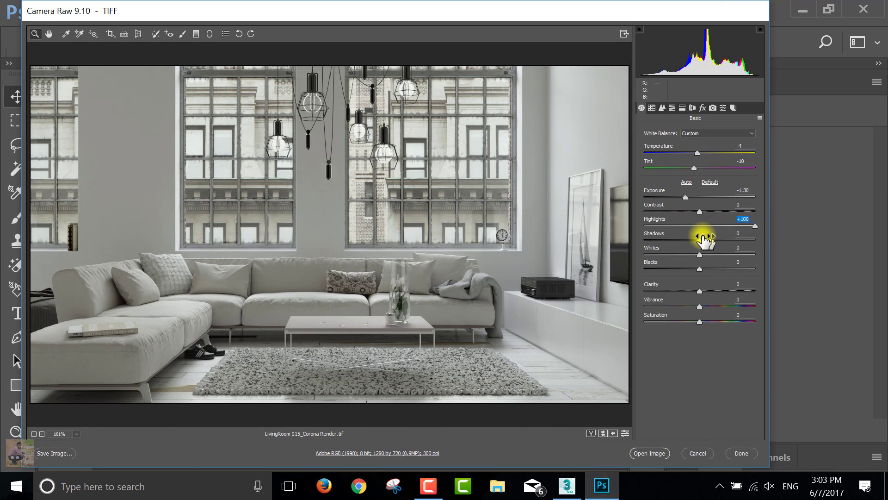
mouse_move(700, 240)
mouse_down()
mouse_move(632, 254)
mouse_move(678, 254)
mouse_move(697, 268)
mouse_up()
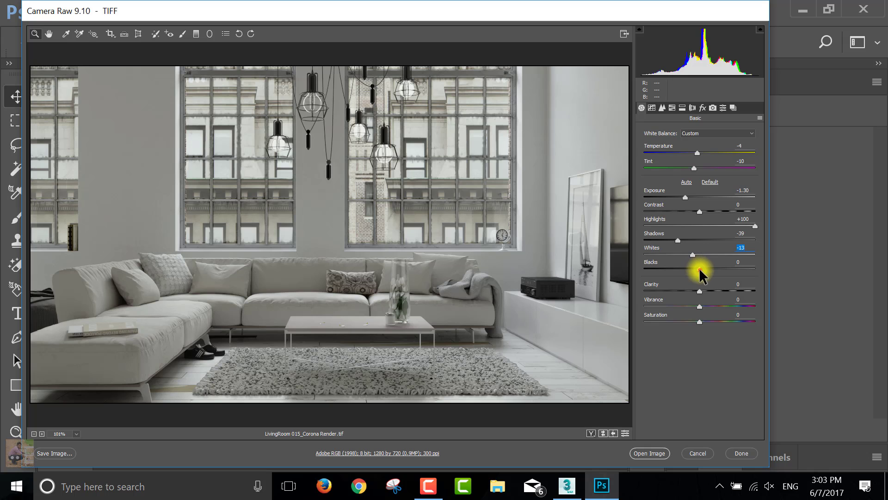
drag(698, 268, 786, 273)
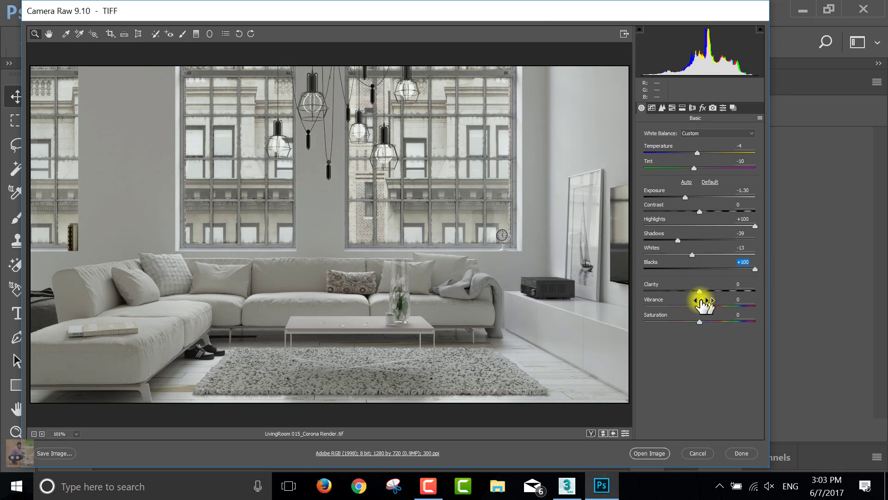
mouse_move(700, 292)
mouse_down()
mouse_move(763, 295)
mouse_move(728, 294)
mouse_move(743, 308)
mouse_move(728, 307)
mouse_move(737, 323)
mouse_move(702, 323)
mouse_up()
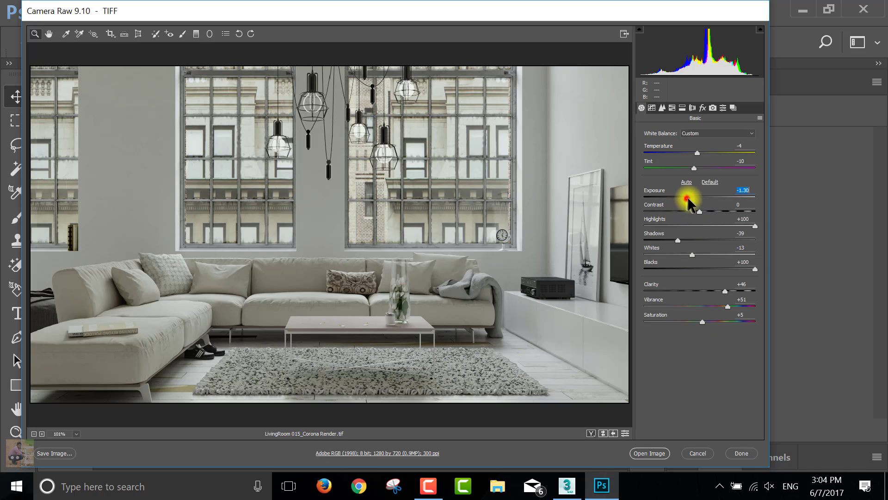
Fine-tune Exposure to -0.45, Shadows -32, Blacks -38, and open the image in Photoshop
drag(686, 198, 695, 197)
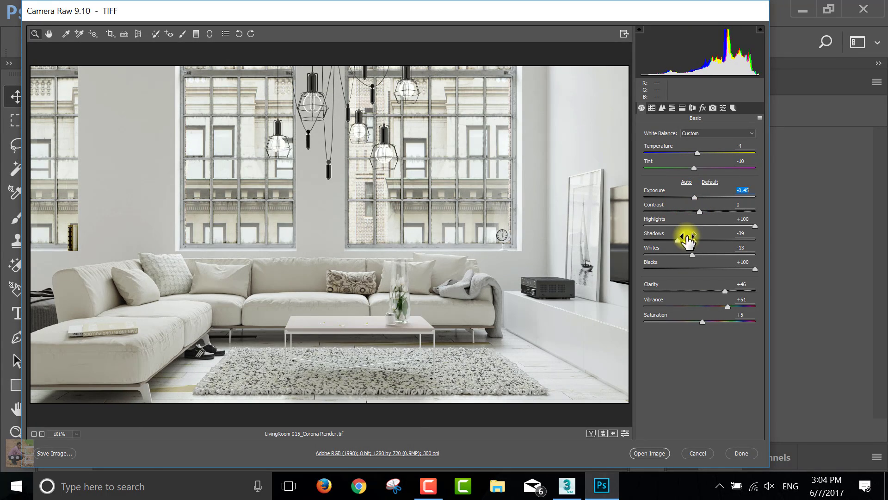
mouse_move(678, 240)
mouse_down()
mouse_move(731, 245)
mouse_move(682, 250)
mouse_up()
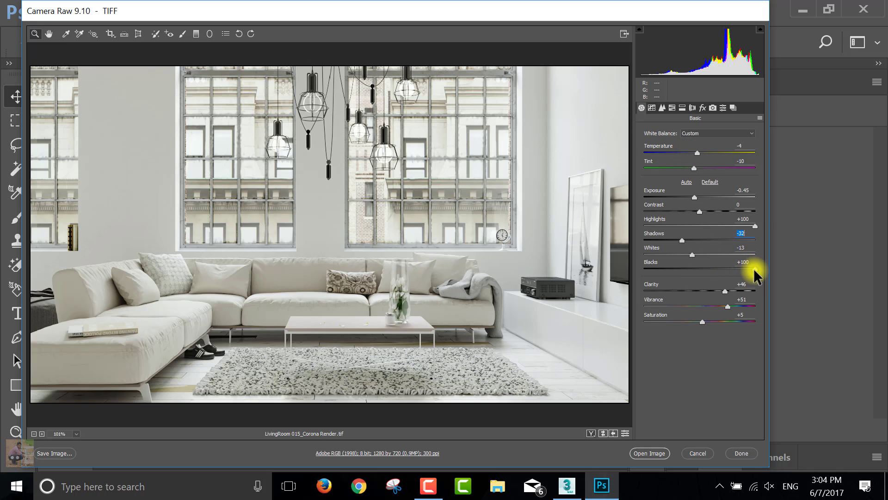
mouse_move(753, 268)
mouse_down()
mouse_move(662, 274)
mouse_move(674, 276)
mouse_up()
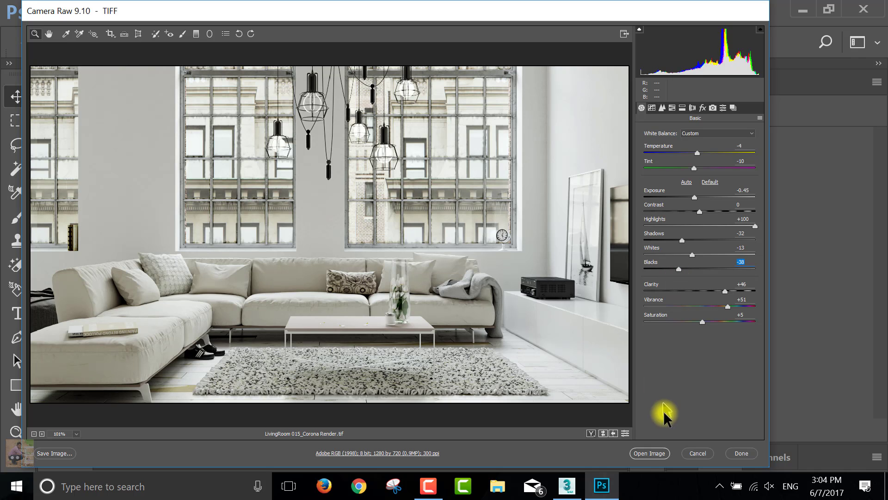
click(646, 454)
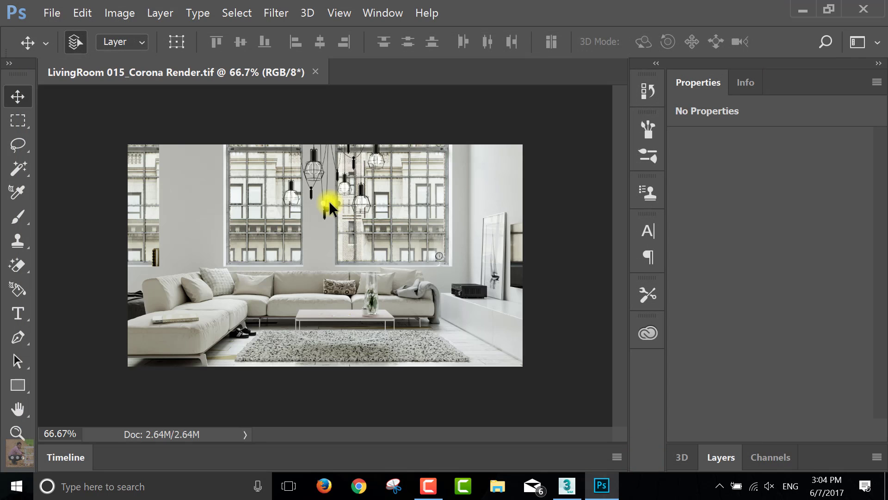
Save the graded render to the Desktop as LivingRoom 015_Corona Render.png, then show the desktop
click(52, 13)
click(84, 165)
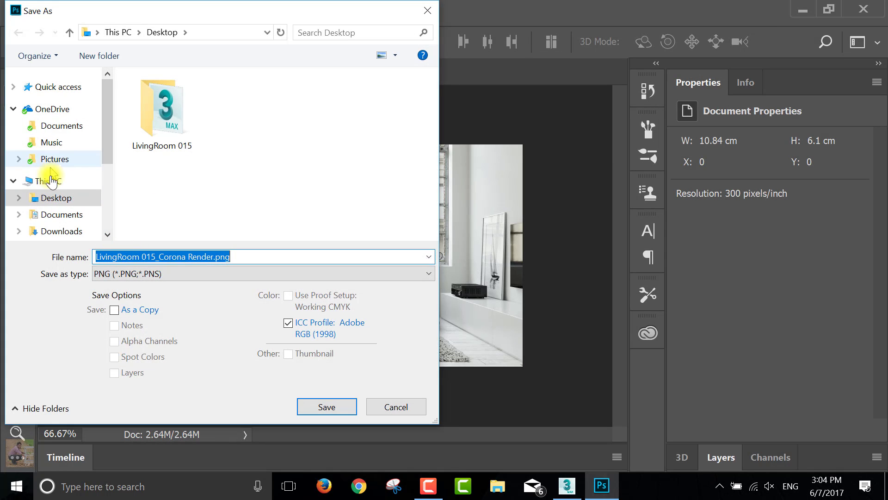
click(54, 198)
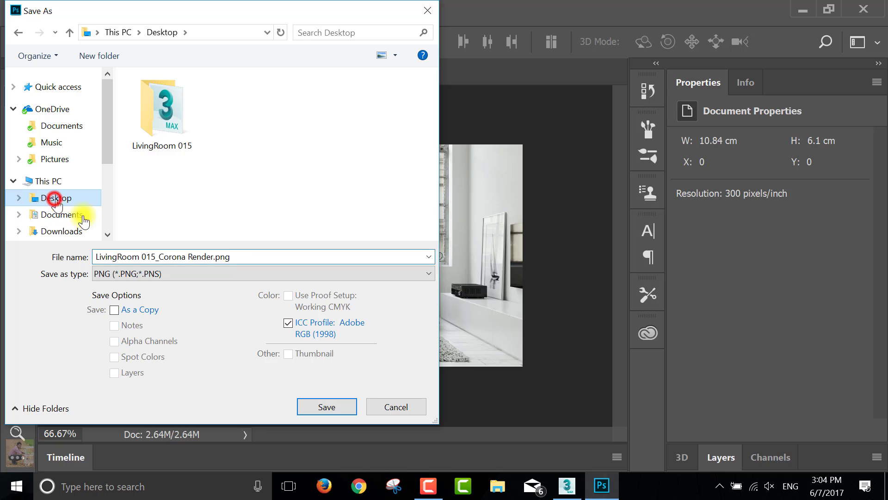
click(307, 403)
click(495, 149)
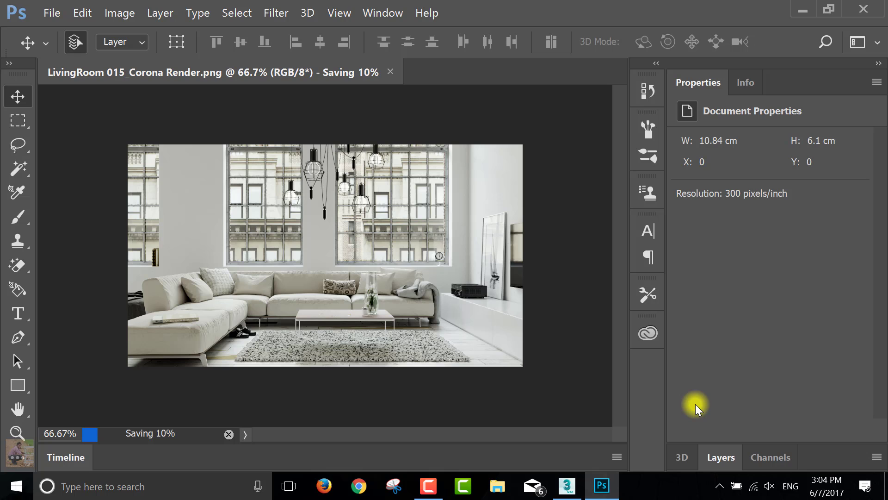
click(884, 486)
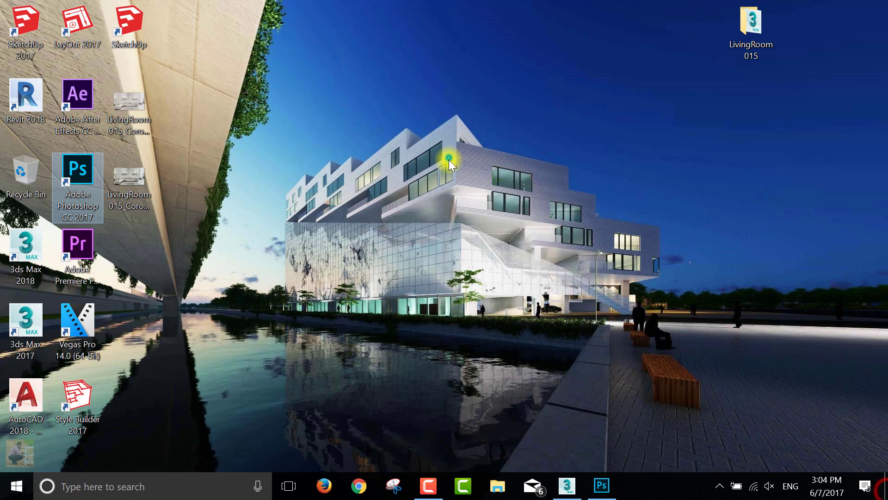
Refresh the desktop and open LivingRoom 015_Corona Render.png in Windows Photos
right_click(449, 159)
click(501, 224)
click(143, 180)
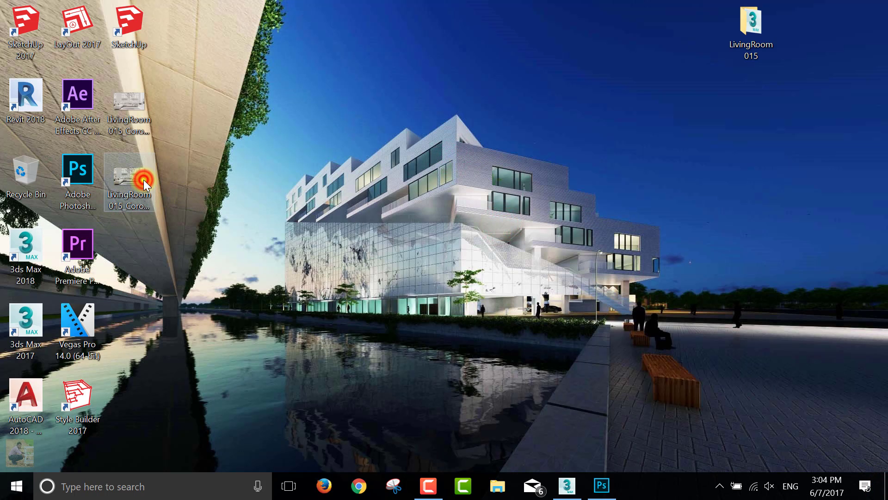
double_click(143, 179)
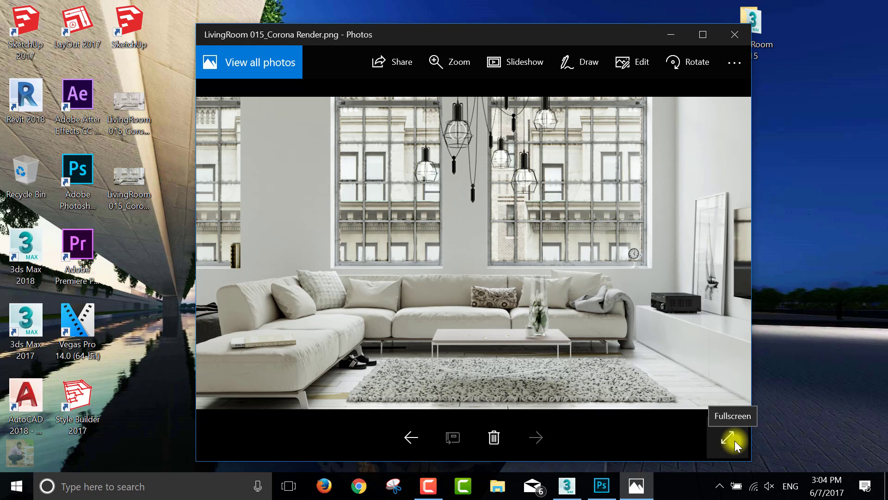
Compare the PNG against the original TIF, then view the PNG full screen
click(416, 438)
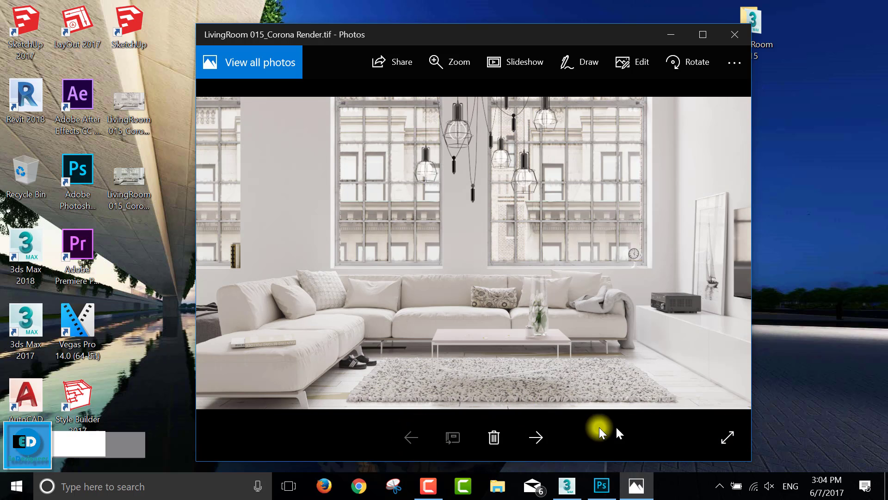
click(538, 437)
click(411, 437)
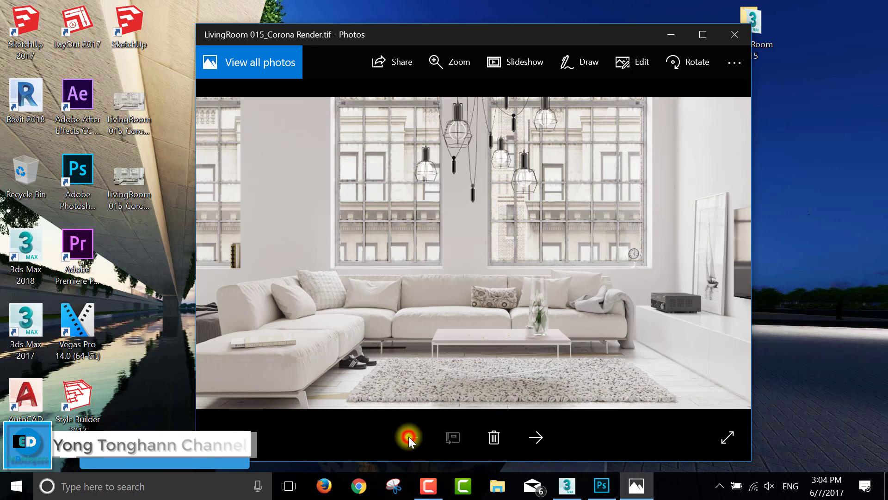
click(535, 437)
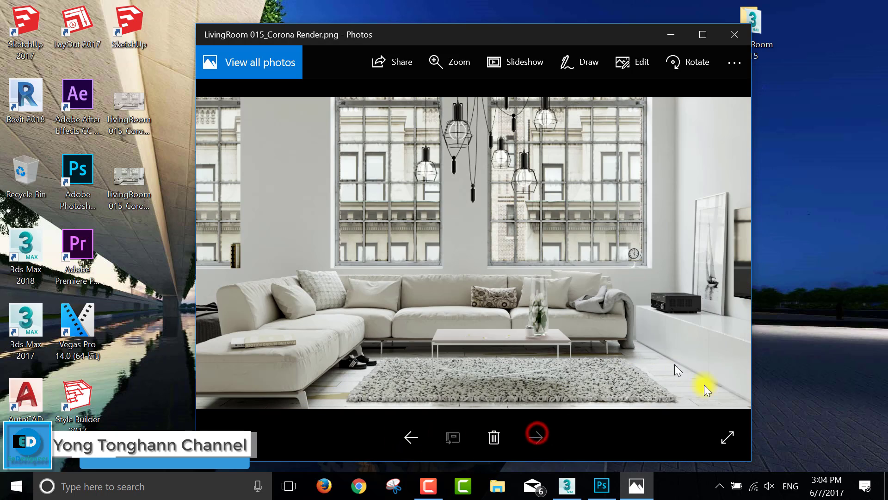
click(729, 437)
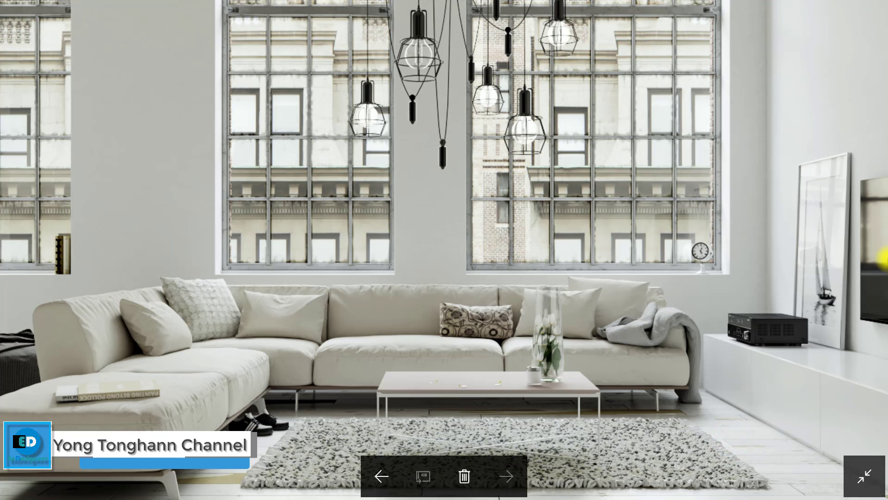